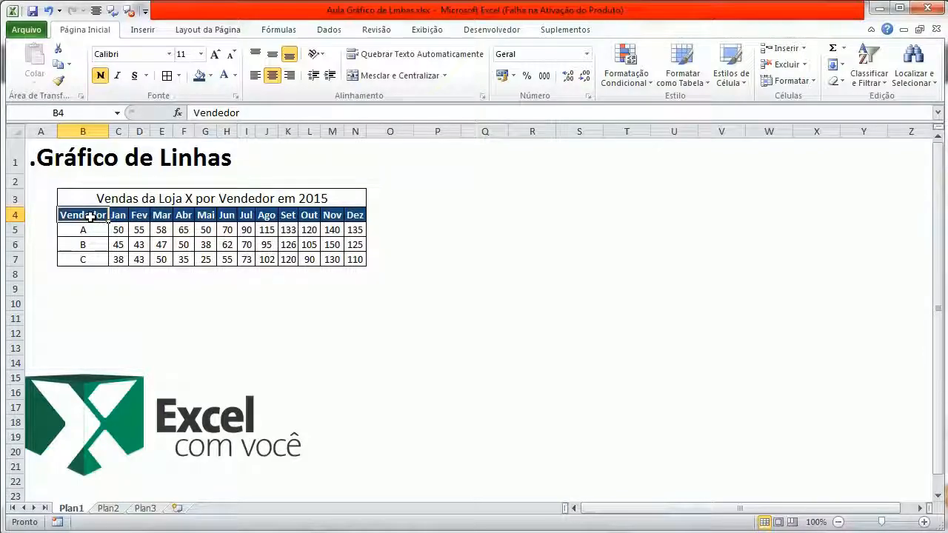
Step: Insert a basic 2D line chart from the sales table B4:N7 and move it into the empty area beside the table
left_click_drag(89, 216, 353, 259)
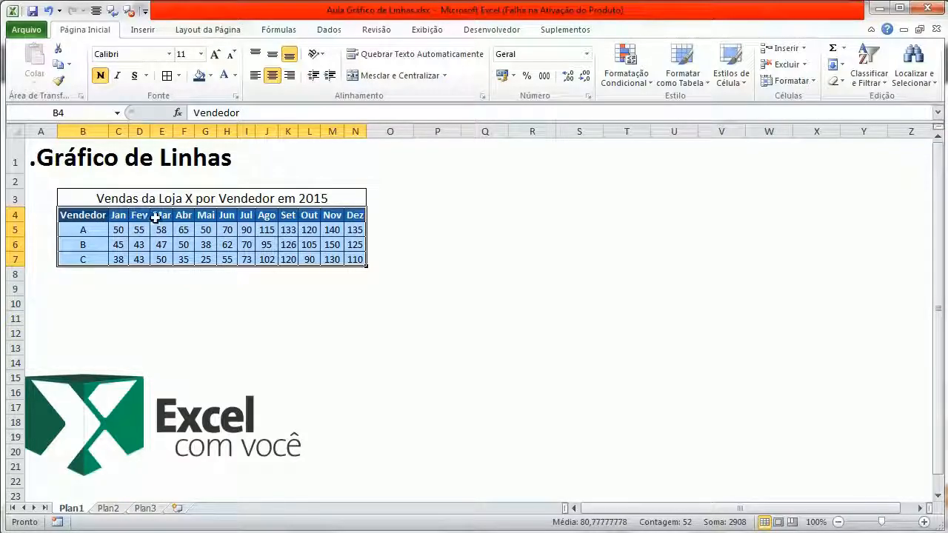
left_click(151, 32)
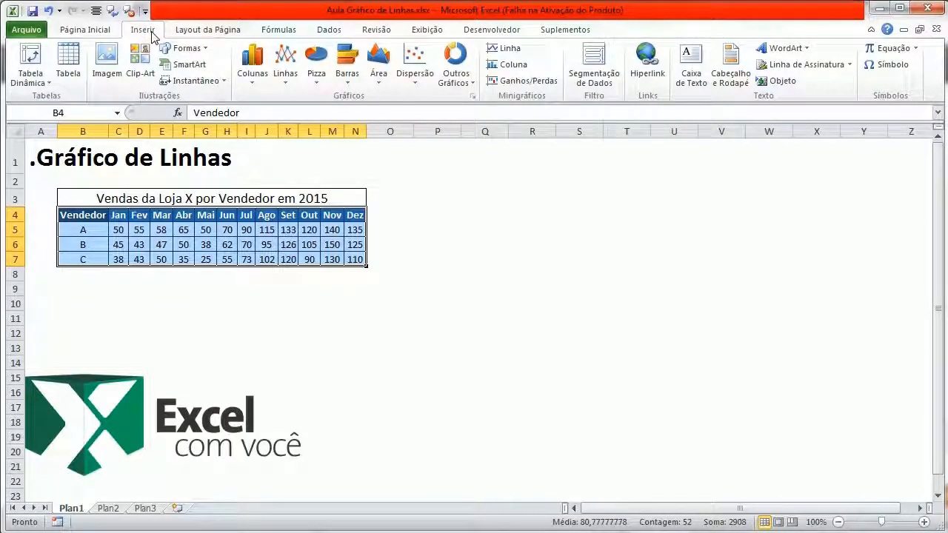
left_click(286, 76)
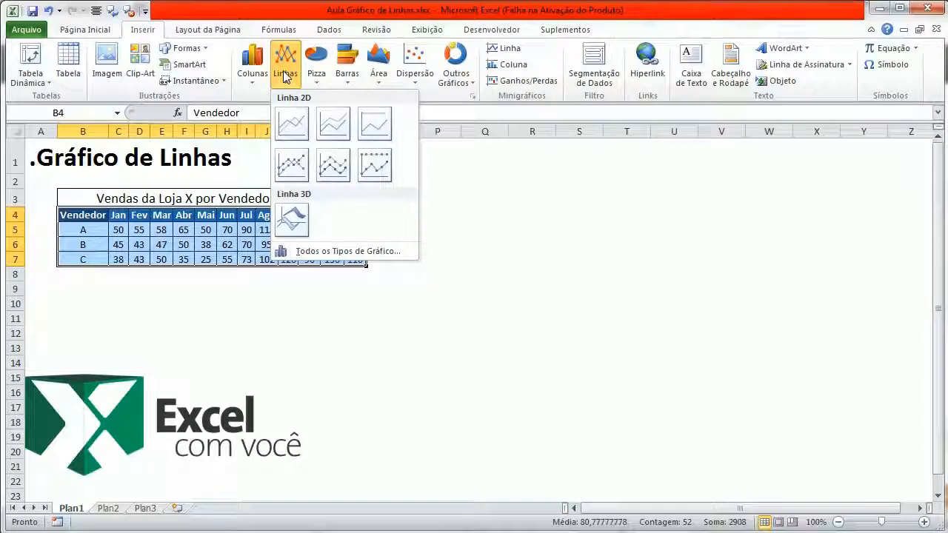
left_click(292, 126)
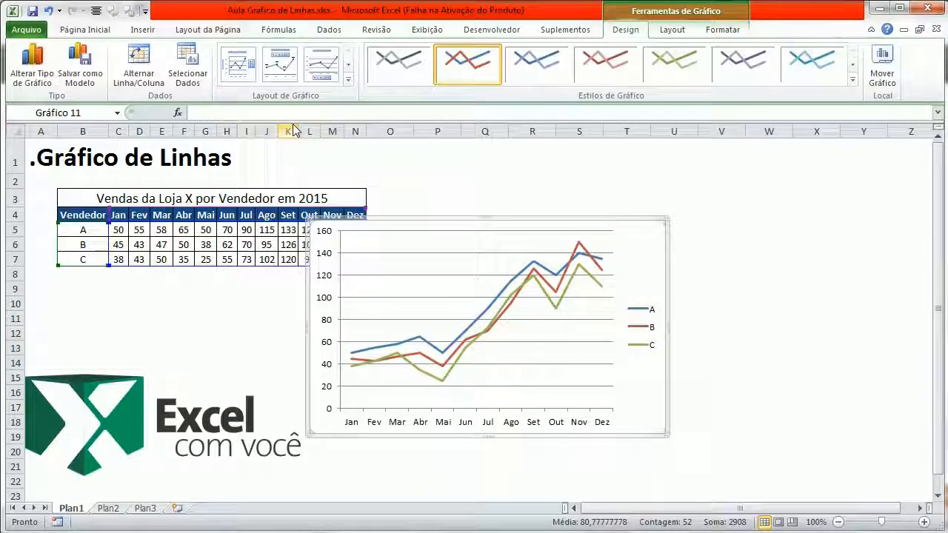
left_click_drag(408, 226, 514, 175)
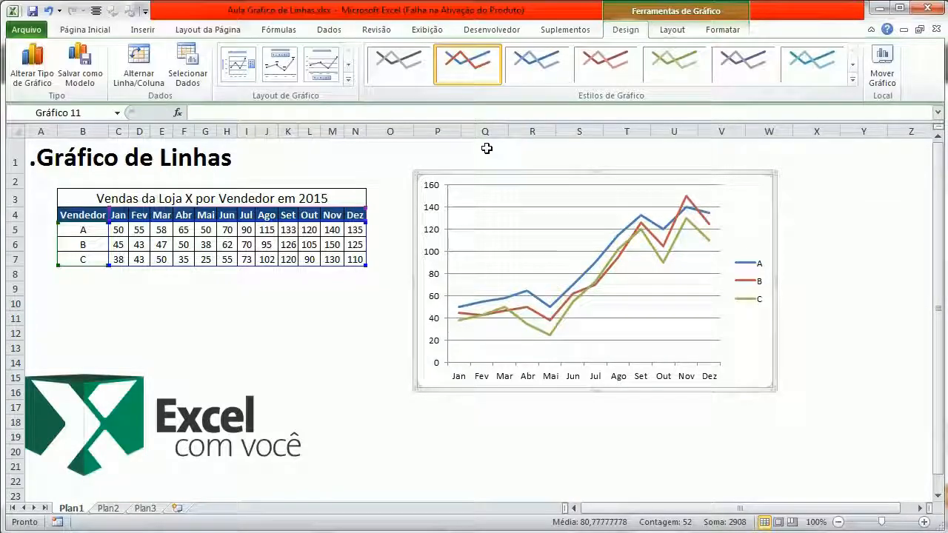
Step: Try three preset chart layouts, one with a data table, one with drop lines and one with data labels, undoing each
left_click(348, 77)
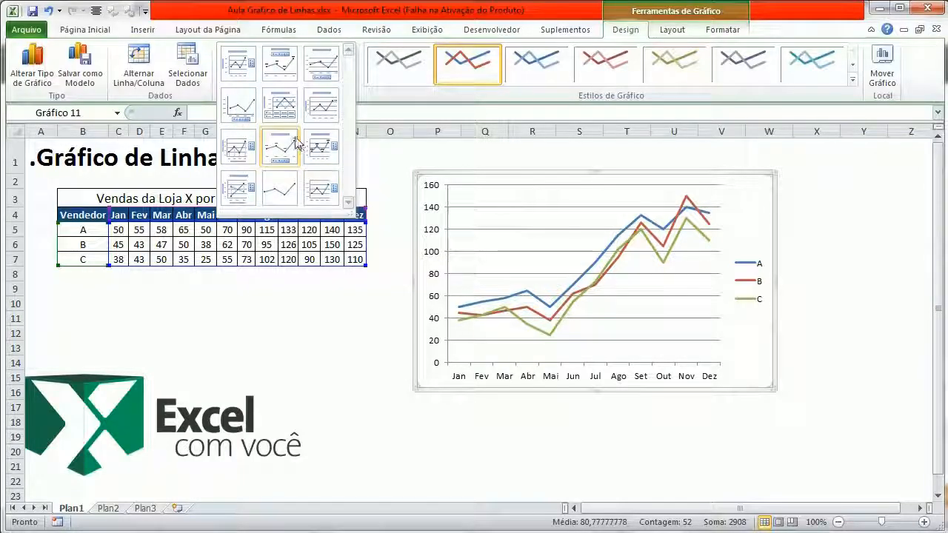
left_click(280, 109)
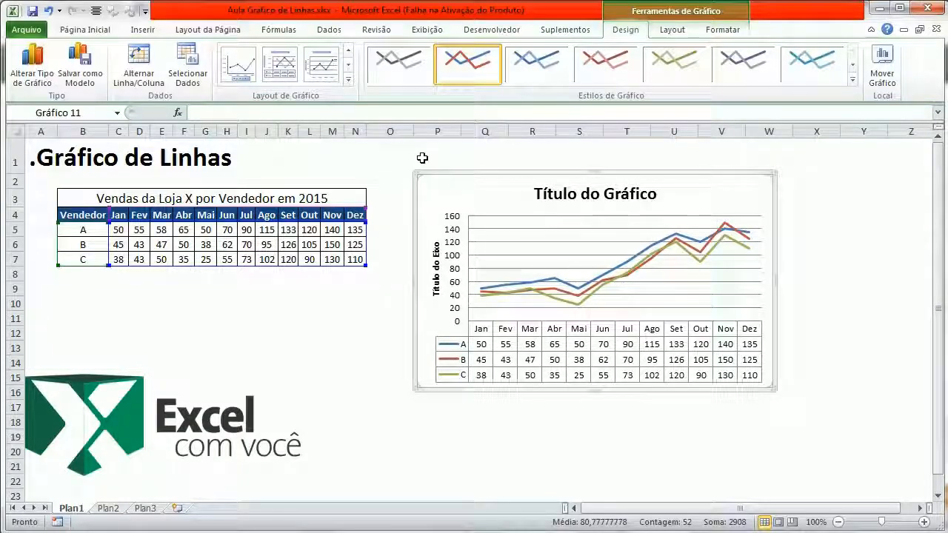
key("ctrl+z")
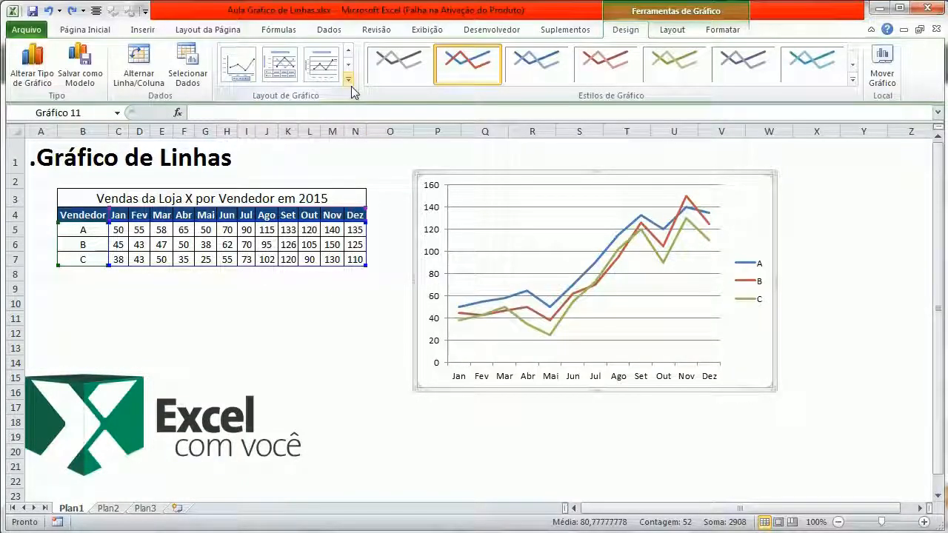
left_click(349, 83)
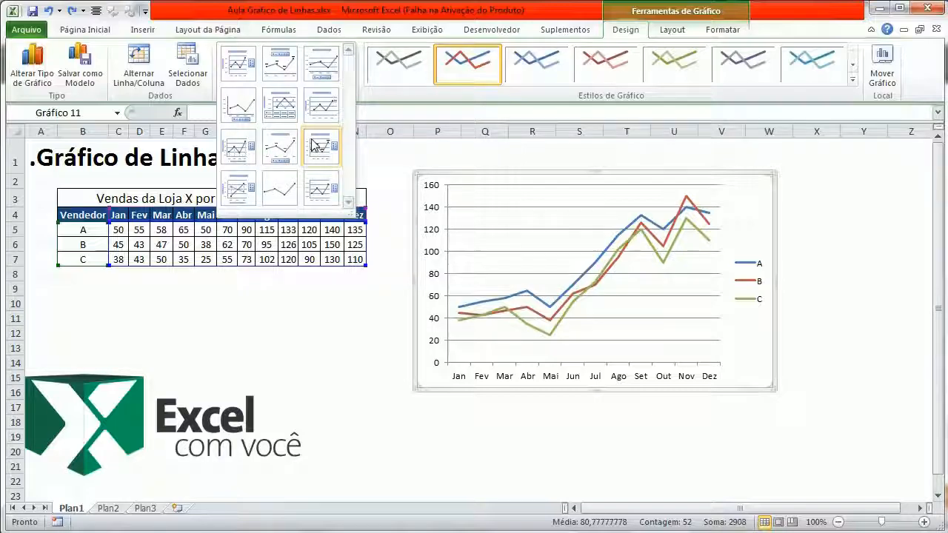
left_click(252, 159)
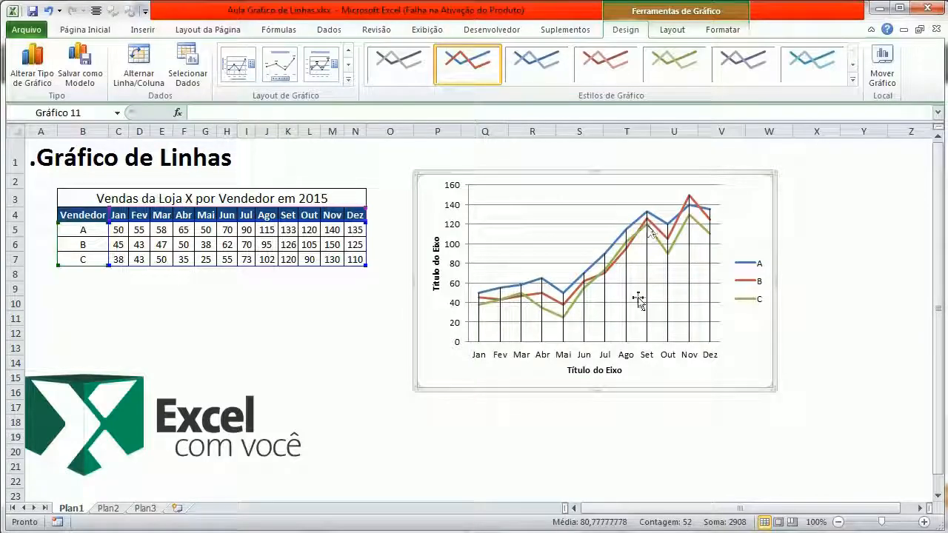
key("ctrl+z")
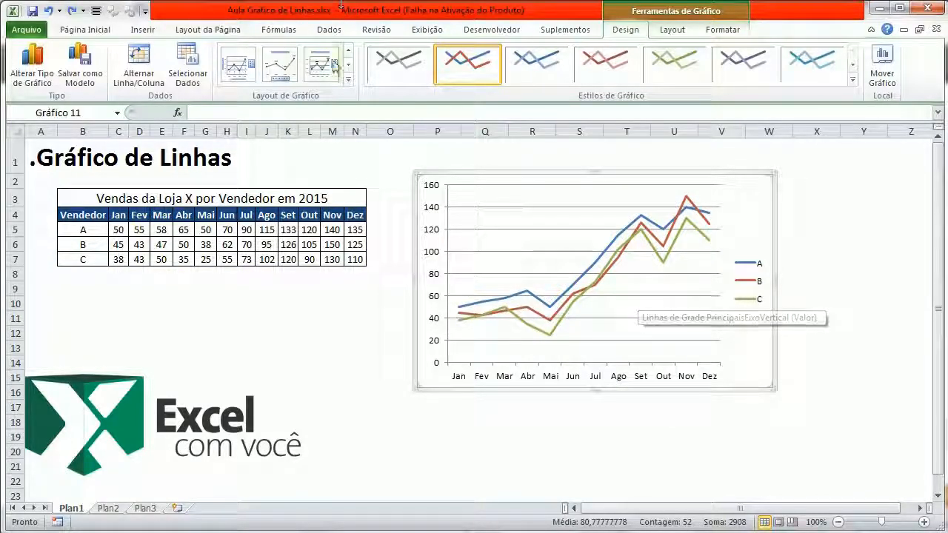
left_click(349, 80)
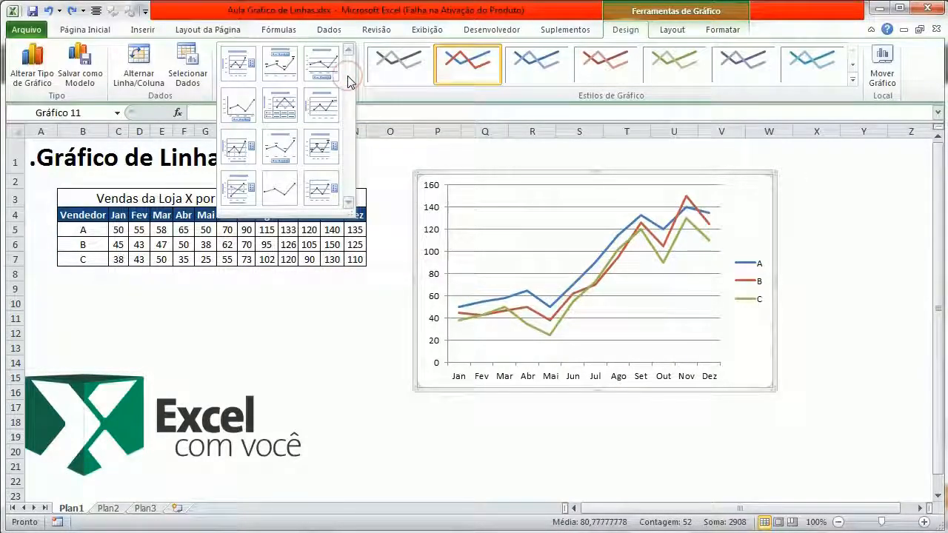
left_click(292, 157)
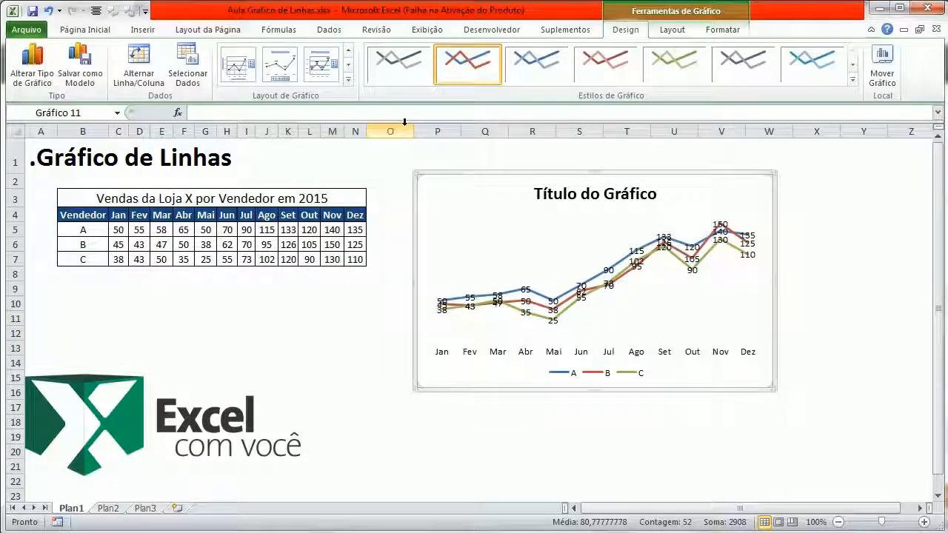
key("ctrl+z")
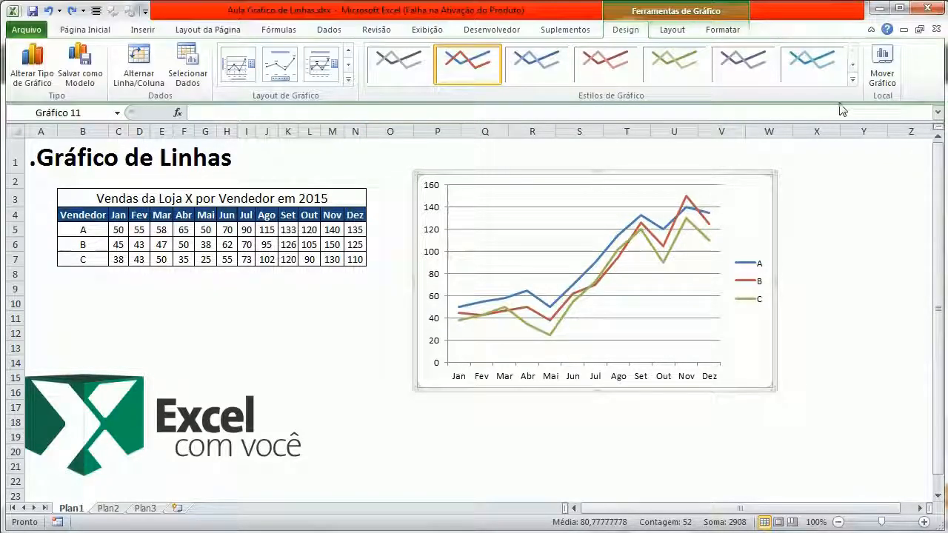
left_click(852, 79)
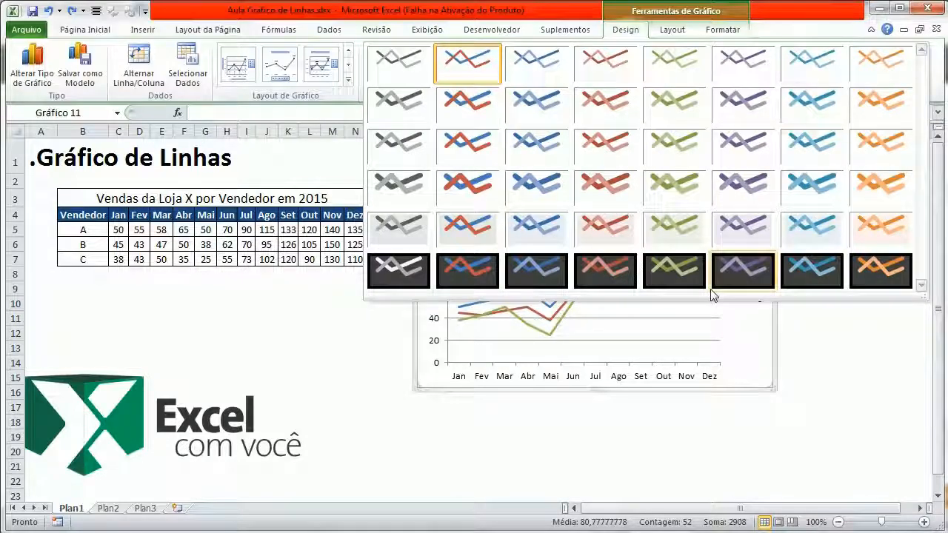
left_click(682, 4)
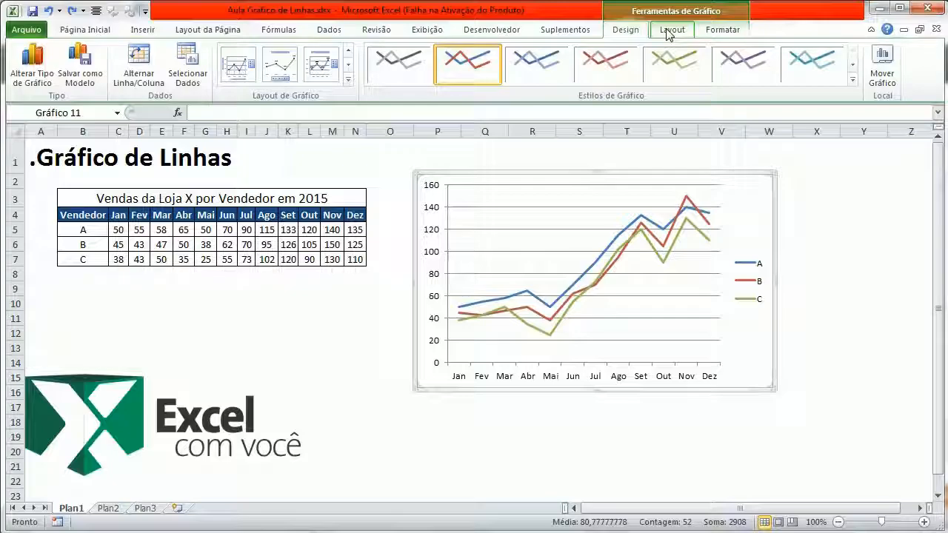
Step: Add a chart title with the Acima do Gráfico option and set its text to "Vendas de 2015"
left_click(669, 31)
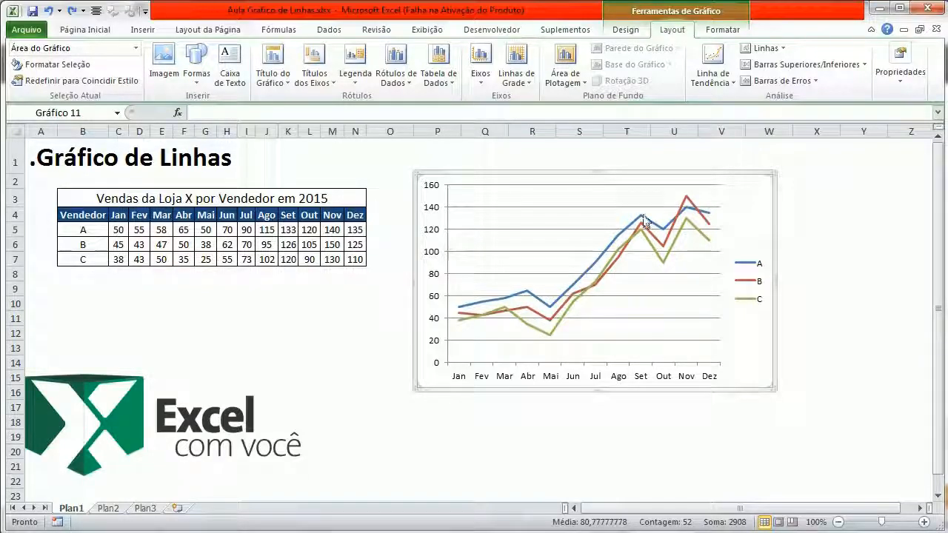
mouse_move(640, 243)
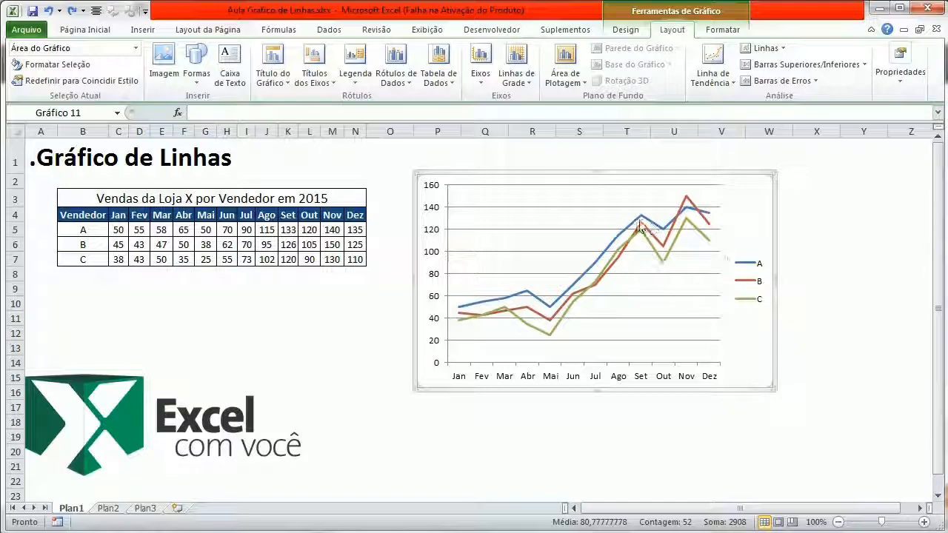
mouse_move(609, 252)
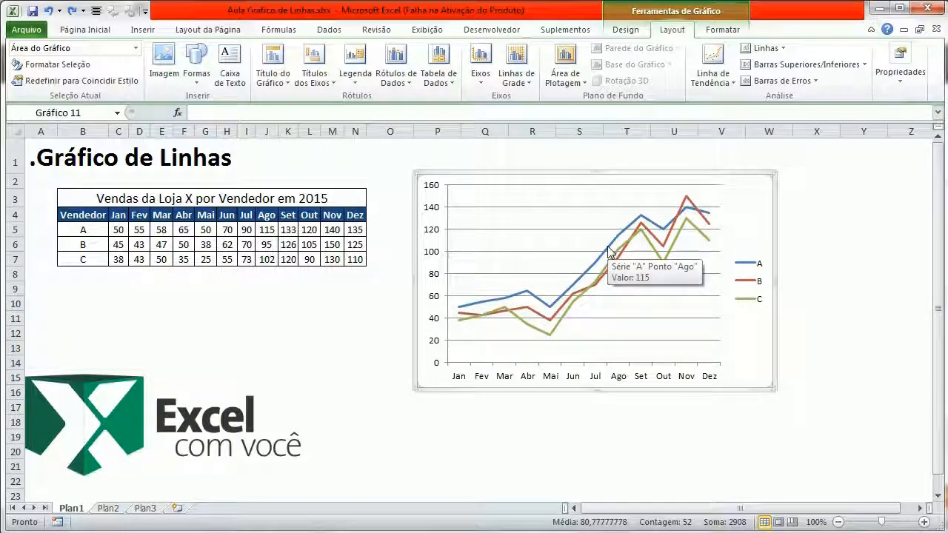
mouse_move(546, 304)
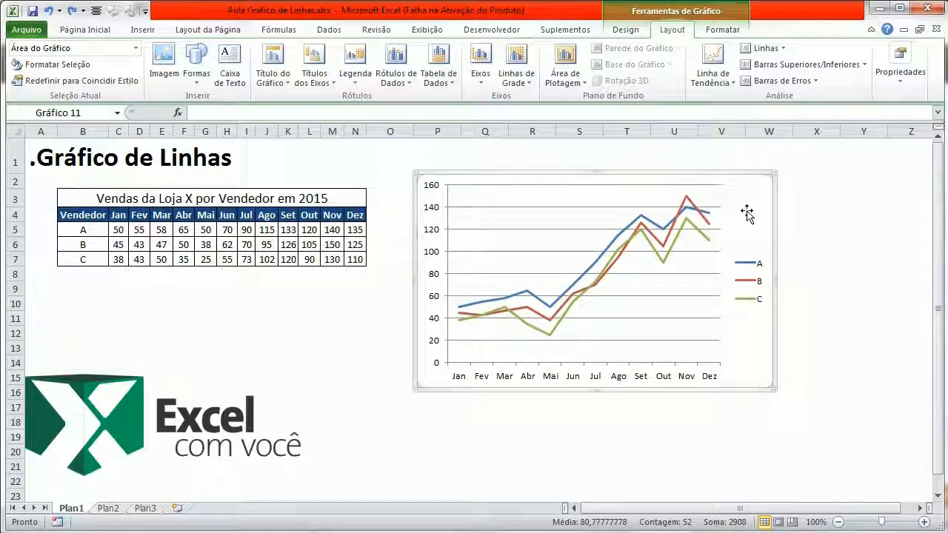
left_click(273, 74)
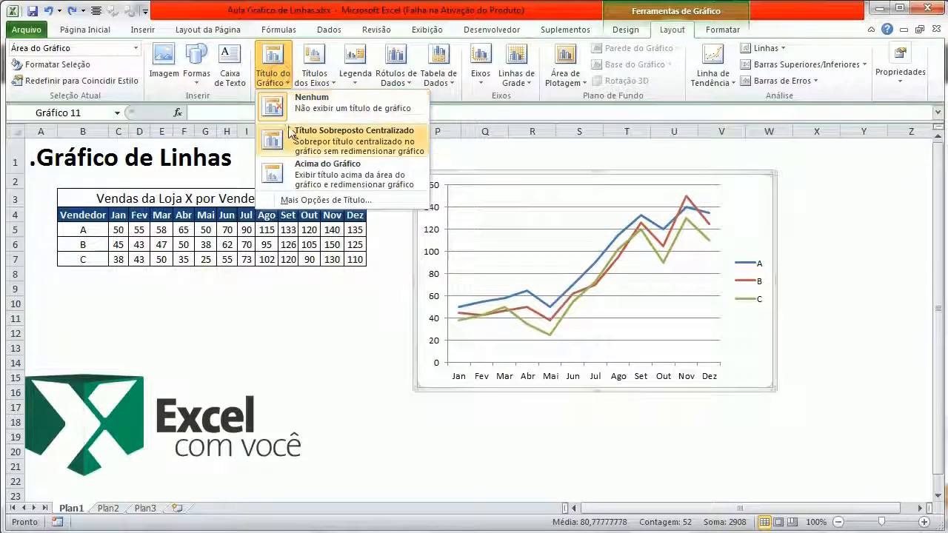
left_click(290, 176)
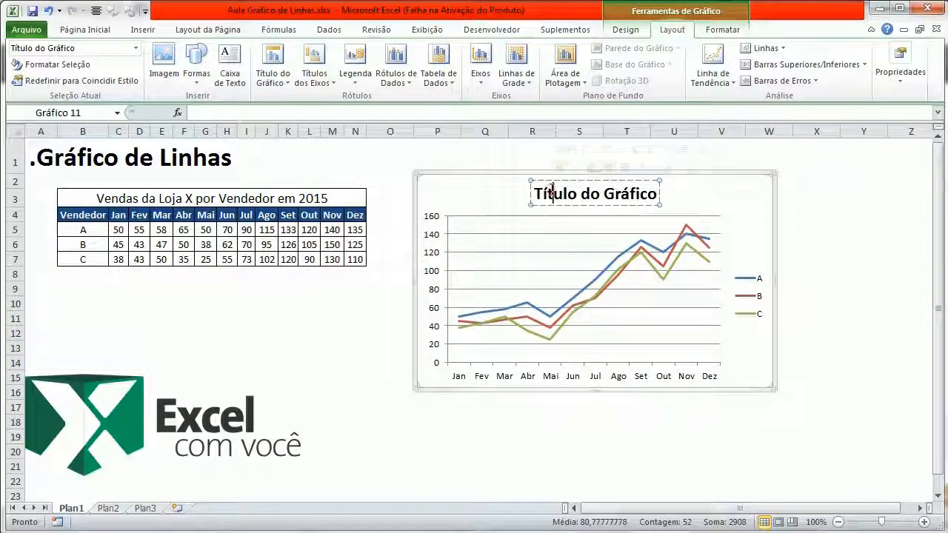
left_click_drag(535, 193, 658, 194)
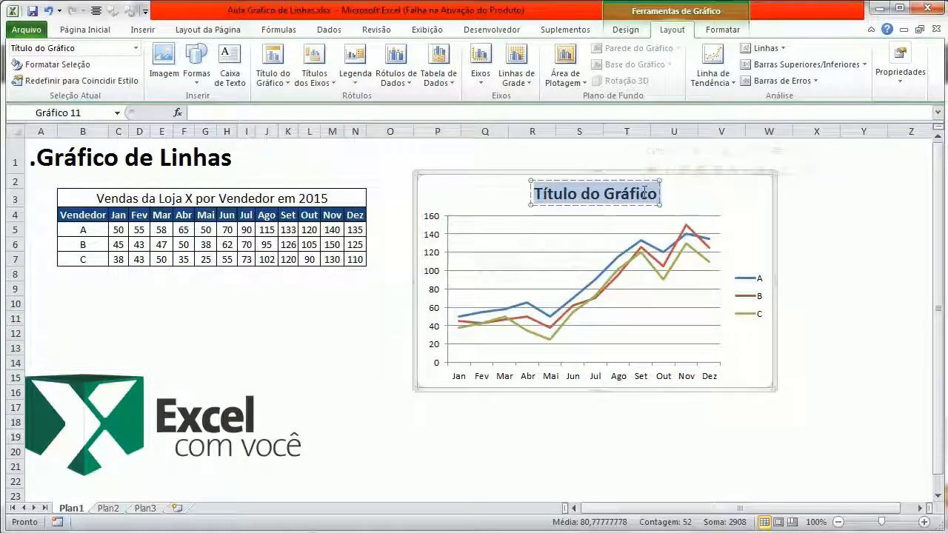
type("Vendas")
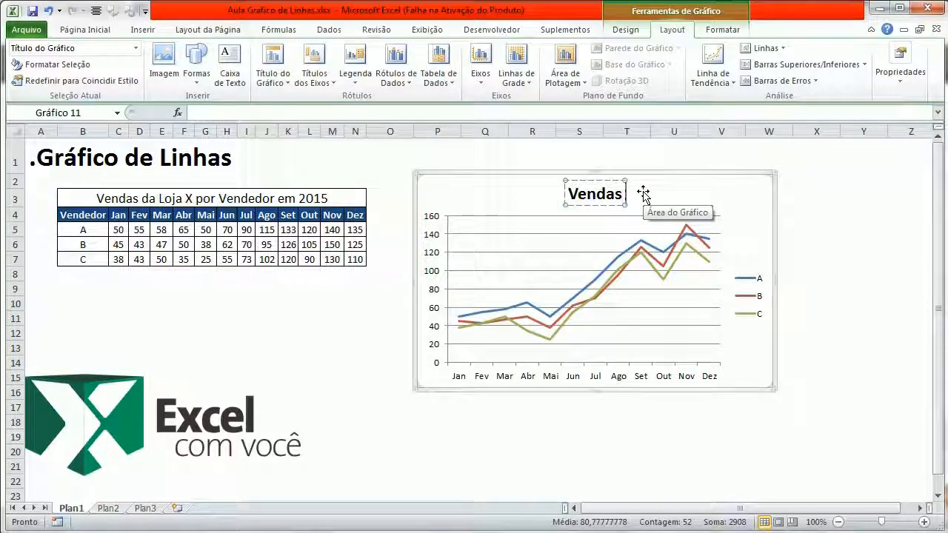
type(" de 2015")
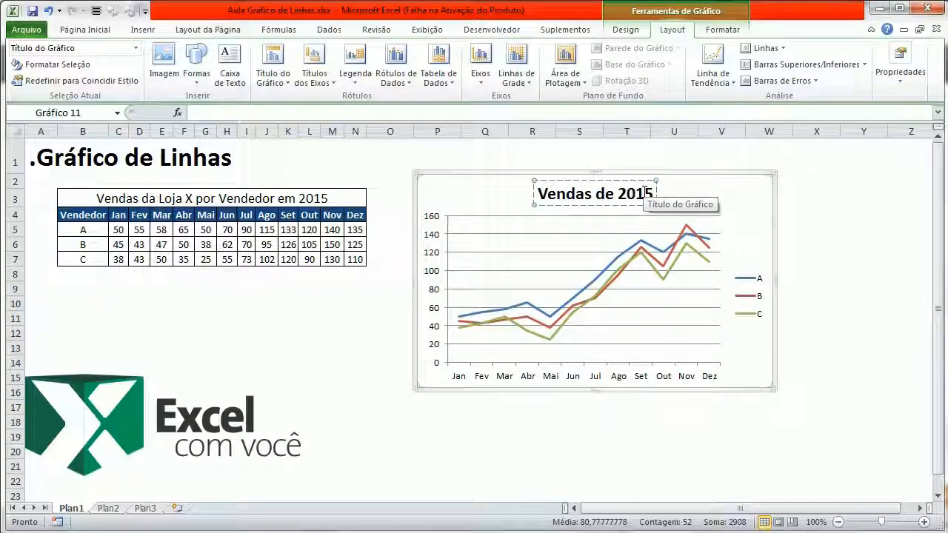
Step: Reword the chart title to "Vendas dos Vendedores em 2015"
key("Left")
key("Left")
key("Left")
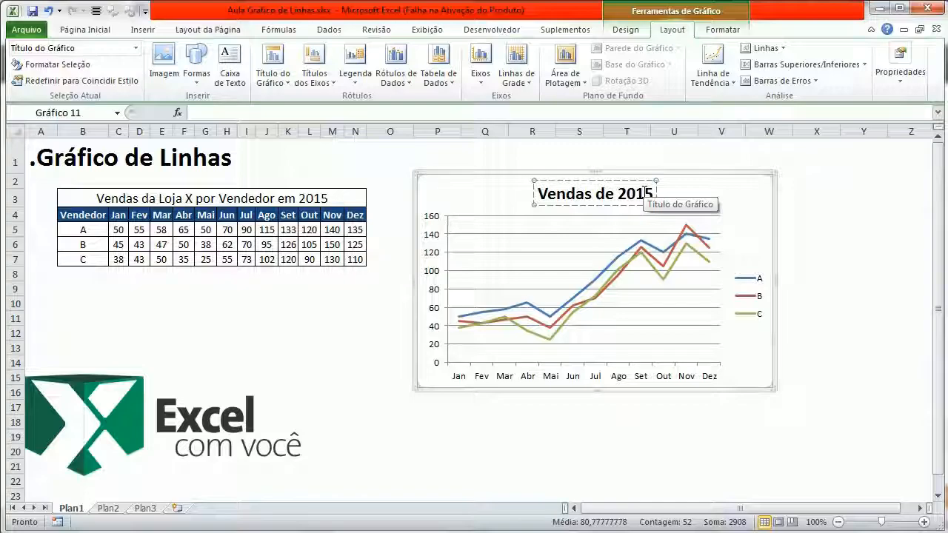
type("dos Vendedores")
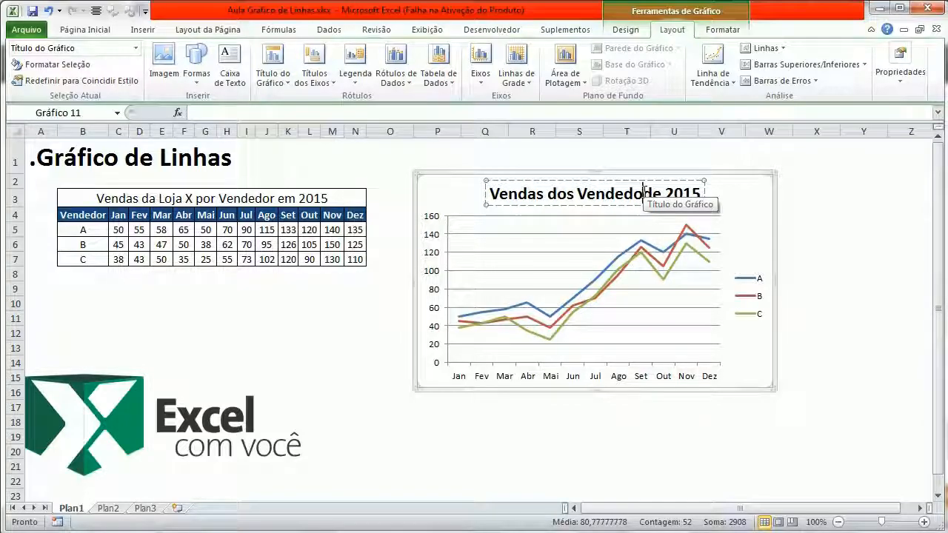
key("Delete")
key("Delete")
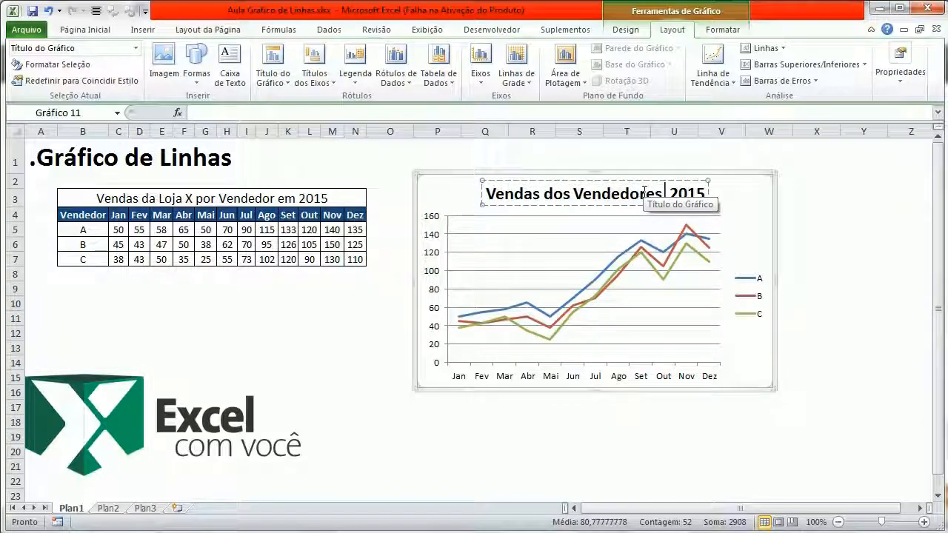
type("em")
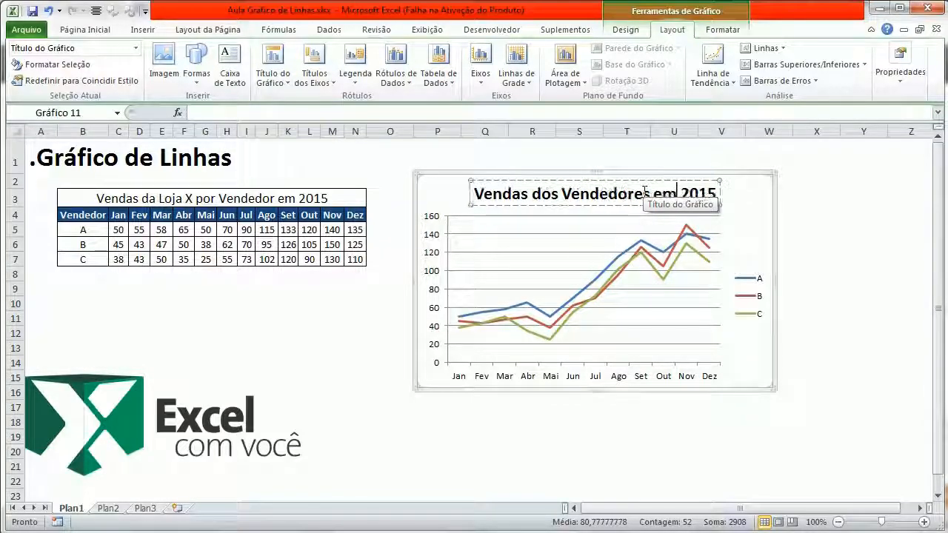
left_click(850, 294)
left_click(761, 256)
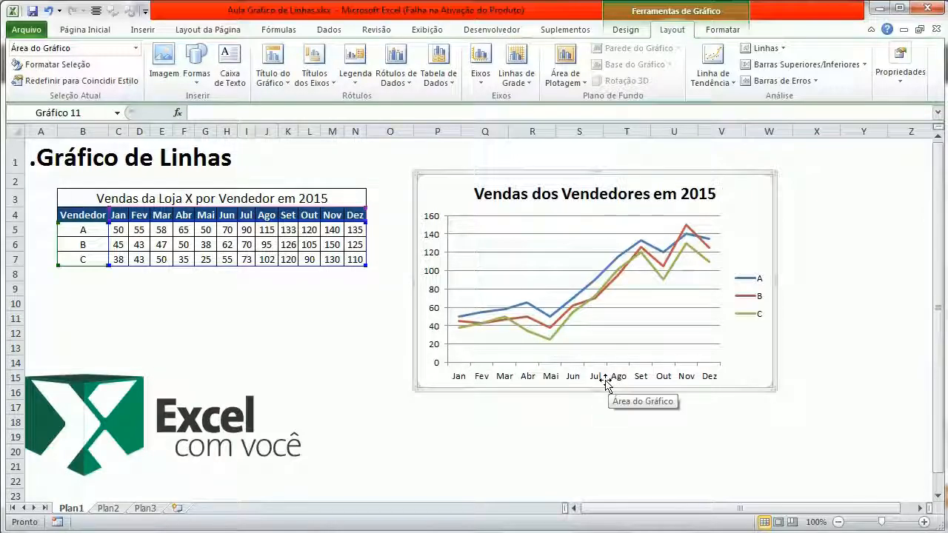
Step: Remove "em 2015" from the chart title so that it reads "Vendas dos Vendedores"
left_click(644, 194)
key("BackSpace")
key("BackSpace")
key("BackSpace")
key("BackSpace")
key("BackSpace")
key("BackSpace")
key("BackSpace")
key("BackSpace")
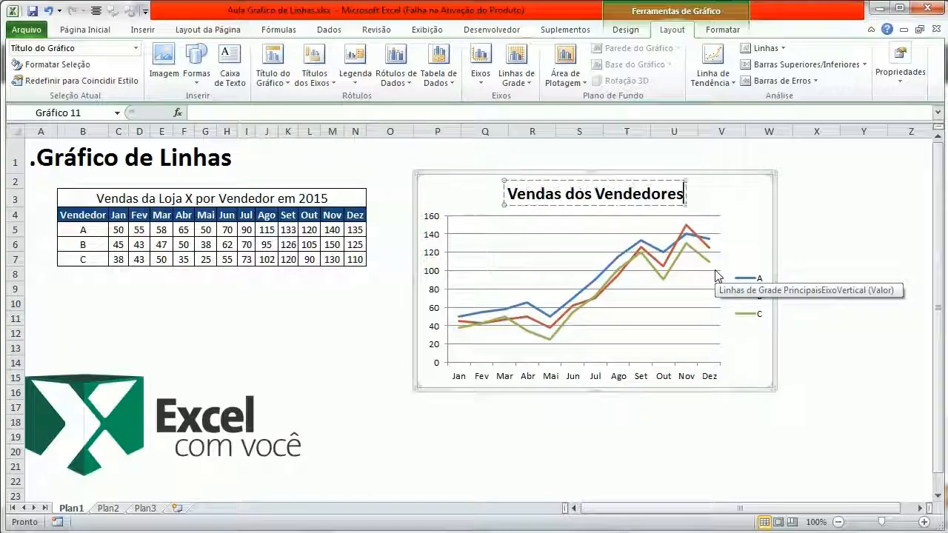
left_click(773, 249)
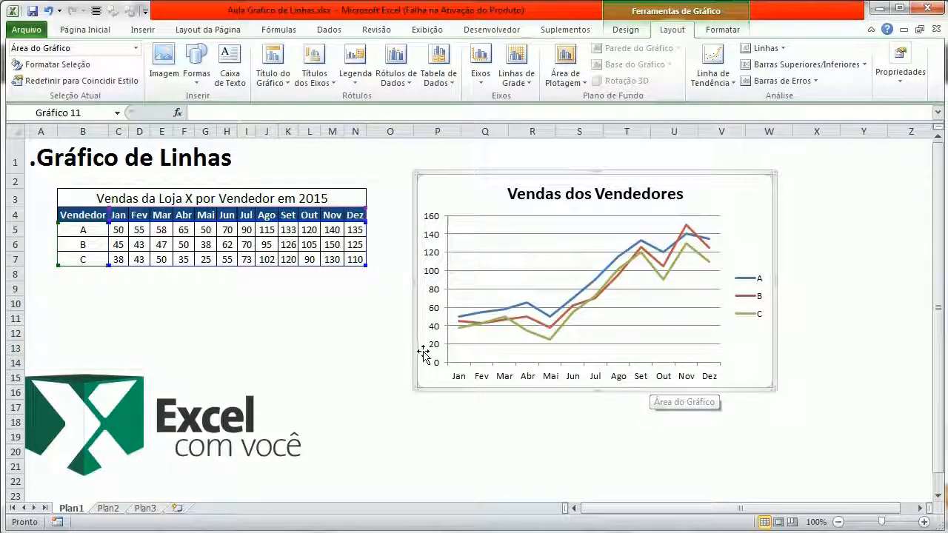
Step: Add a title below the chart's primary horizontal axis and set its text to "Meses de 2015"
left_click(331, 86)
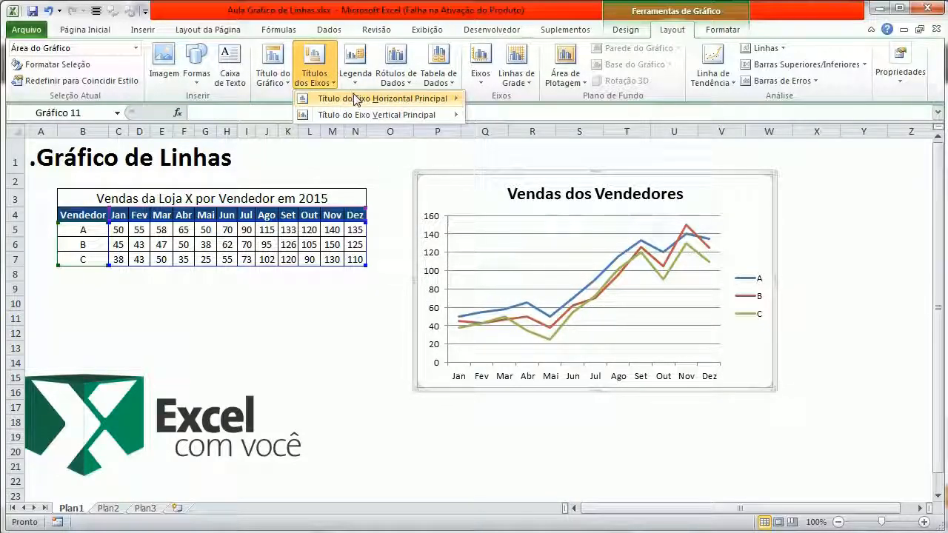
mouse_move(356, 99)
left_click(507, 139)
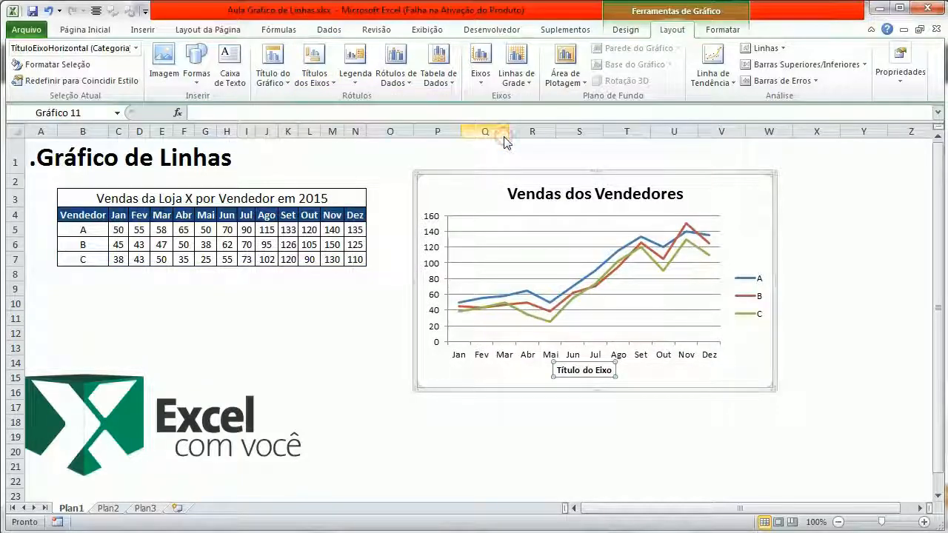
left_click_drag(567, 372, 607, 375)
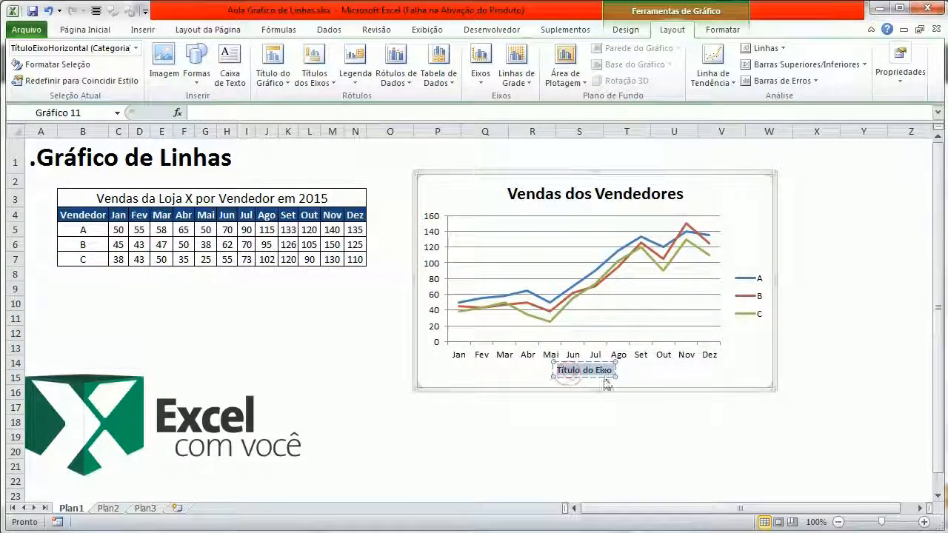
type("Meses de 2015")
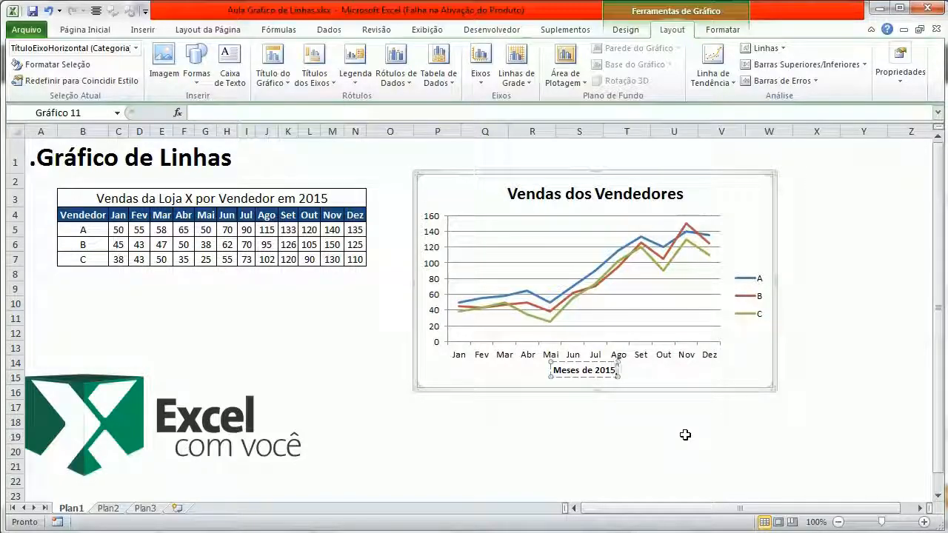
left_click(688, 392)
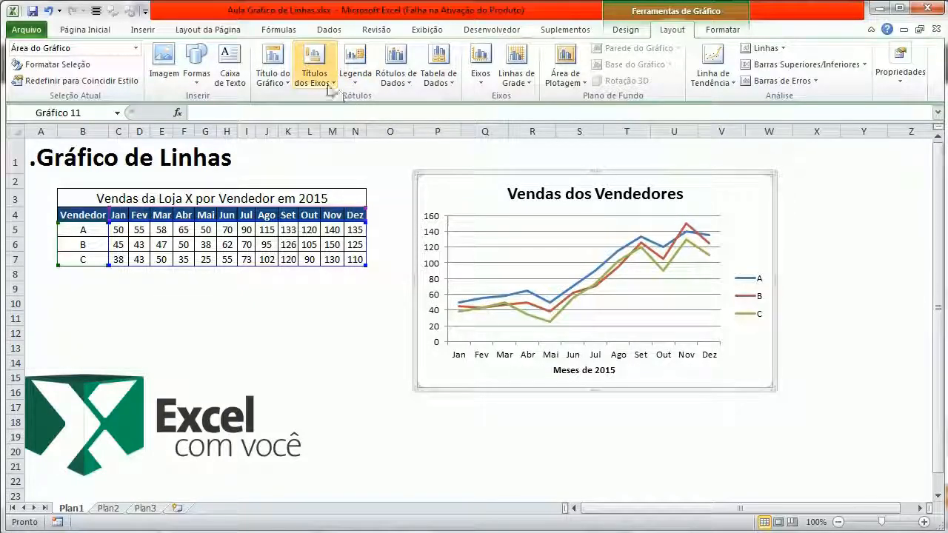
Step: Add a Título Girado title to the primary vertical axis and set its text to "Vendas de Carros"
left_click(328, 88)
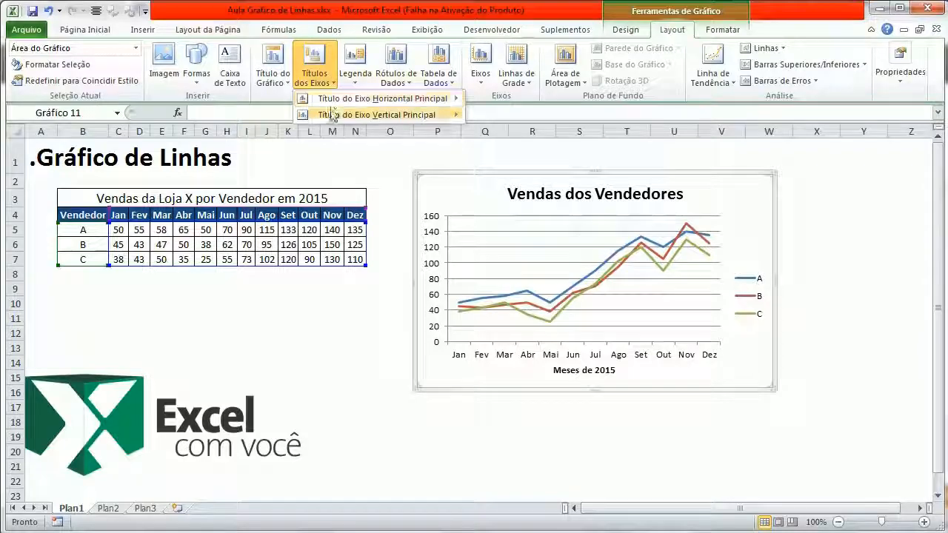
mouse_move(330, 118)
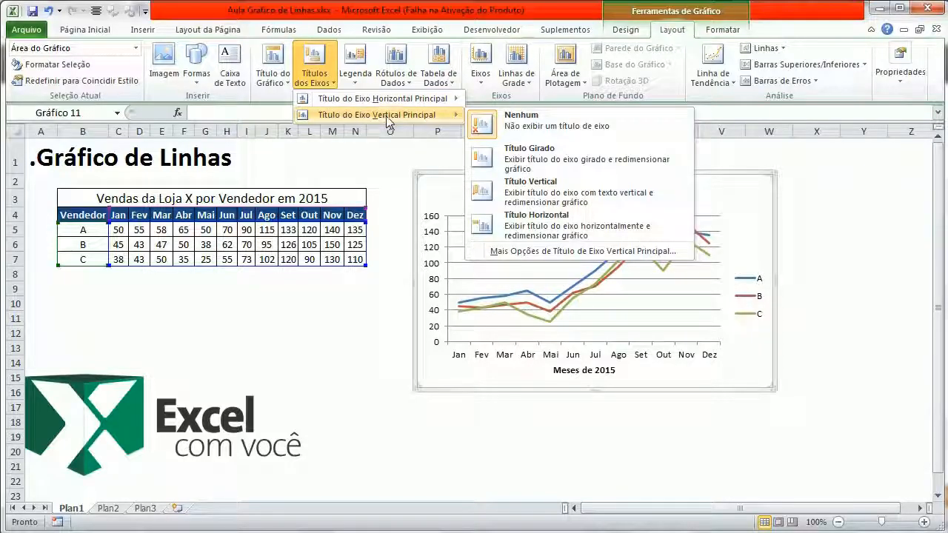
left_click(481, 156)
triple_click(435, 296)
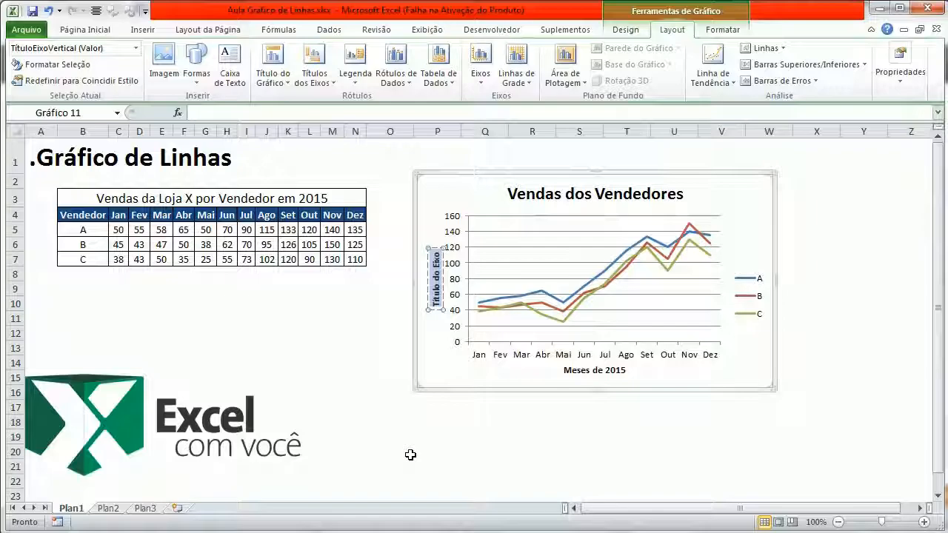
type("Vendas d")
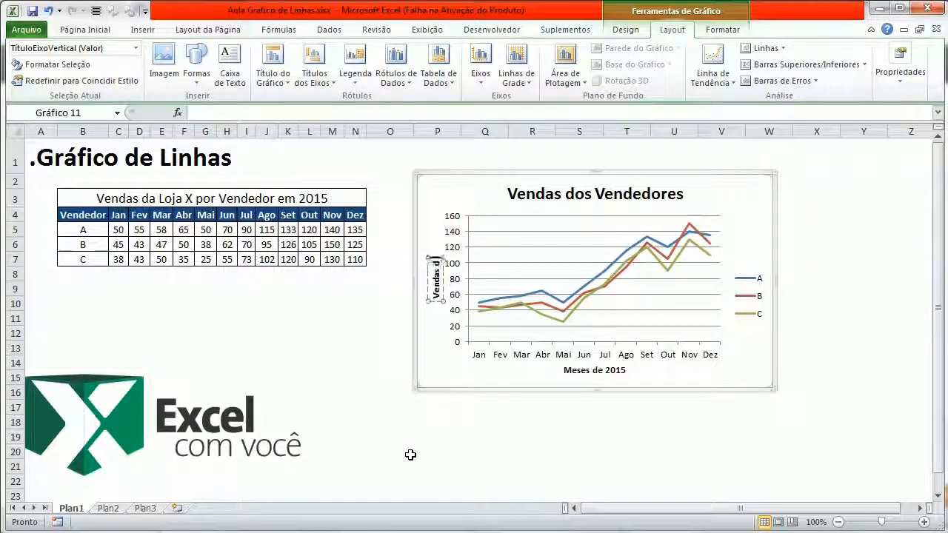
type("e Carros")
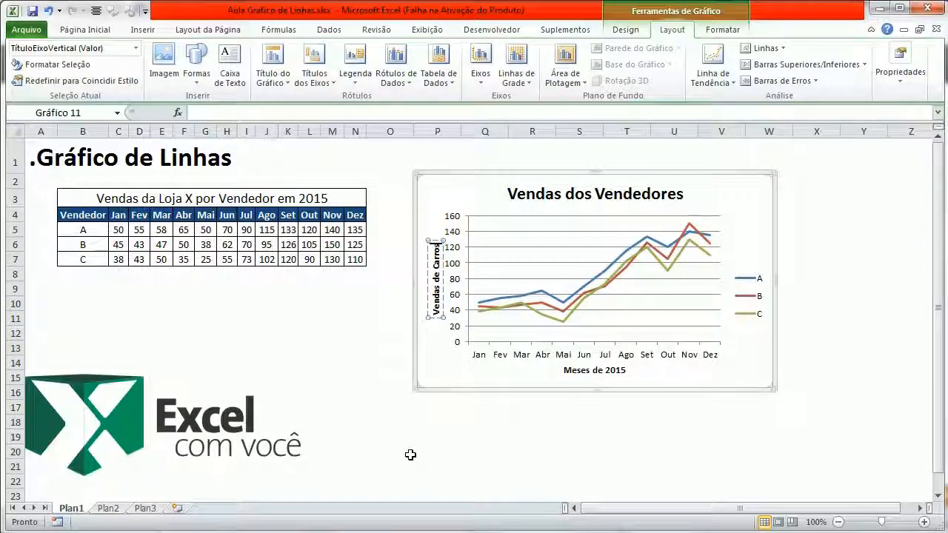
left_click(508, 391)
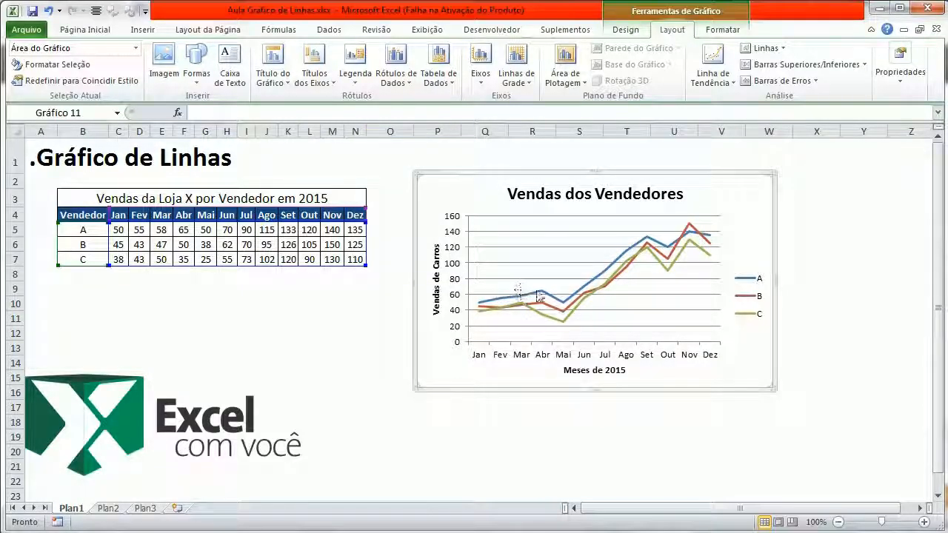
Step: Try data labels with the Acima option on all chart lines, then turn the labels off again
mouse_move(536, 294)
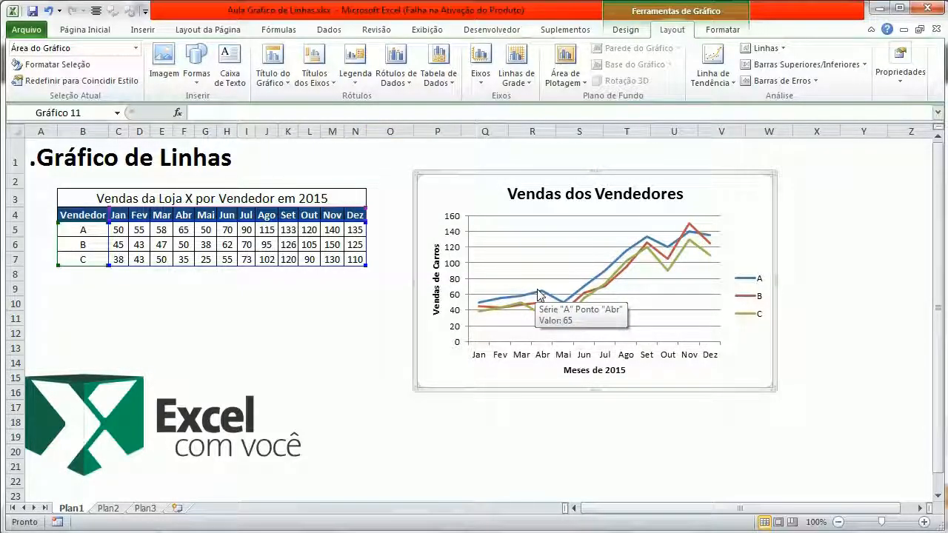
left_click(392, 66)
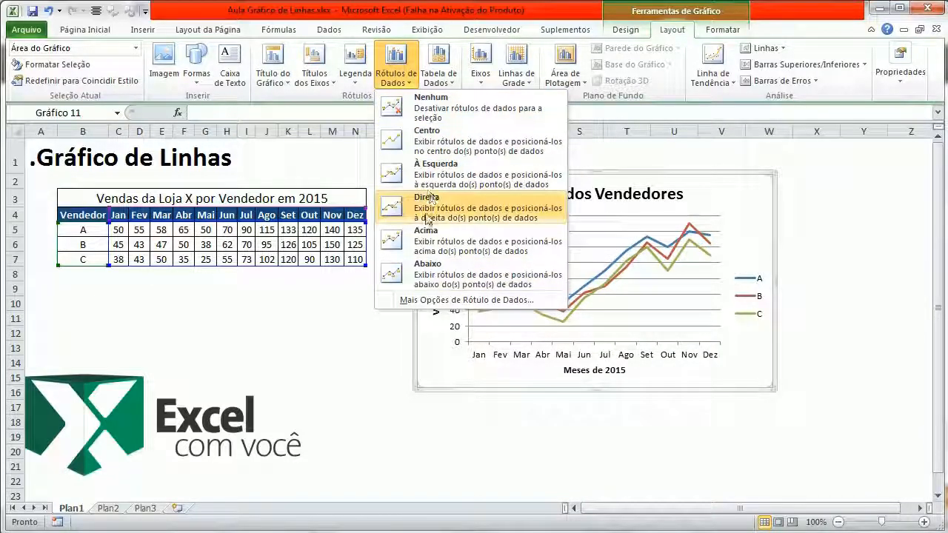
left_click(426, 237)
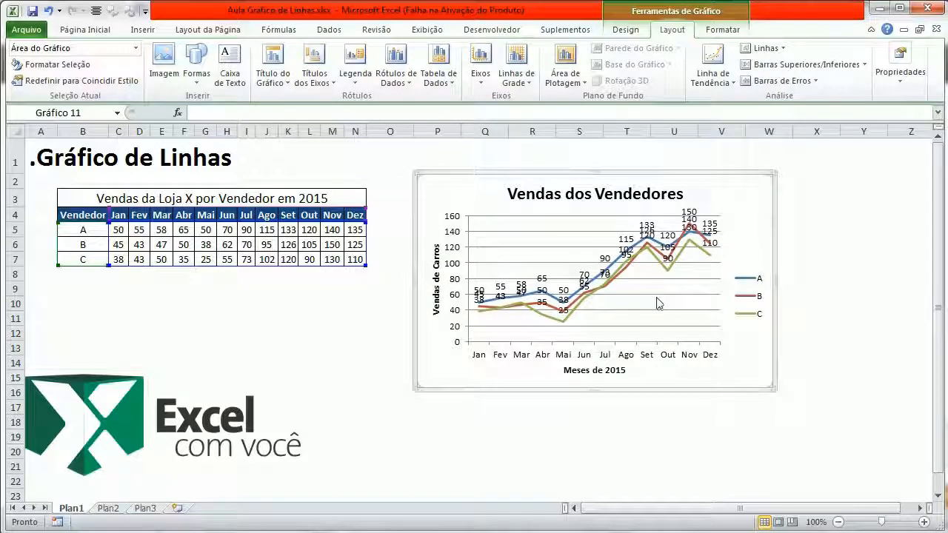
left_click(396, 71)
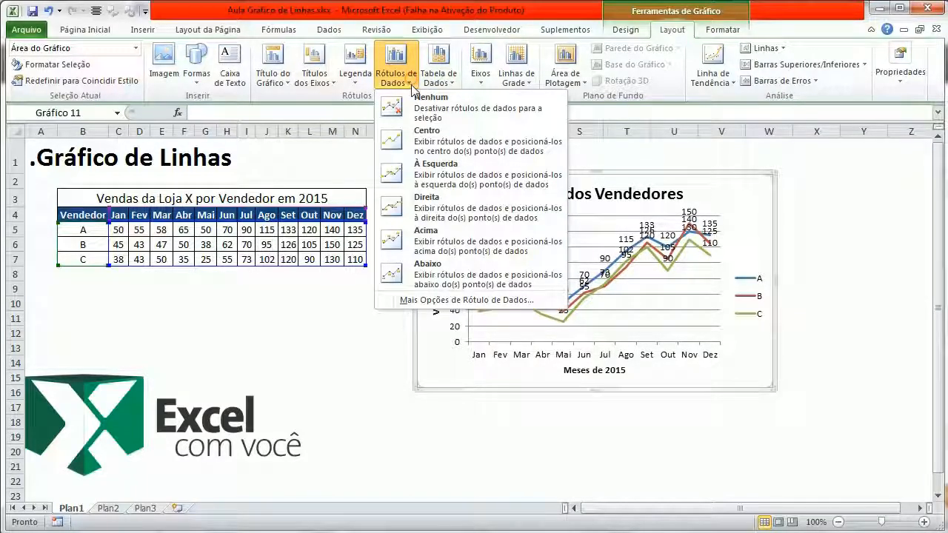
left_click(412, 108)
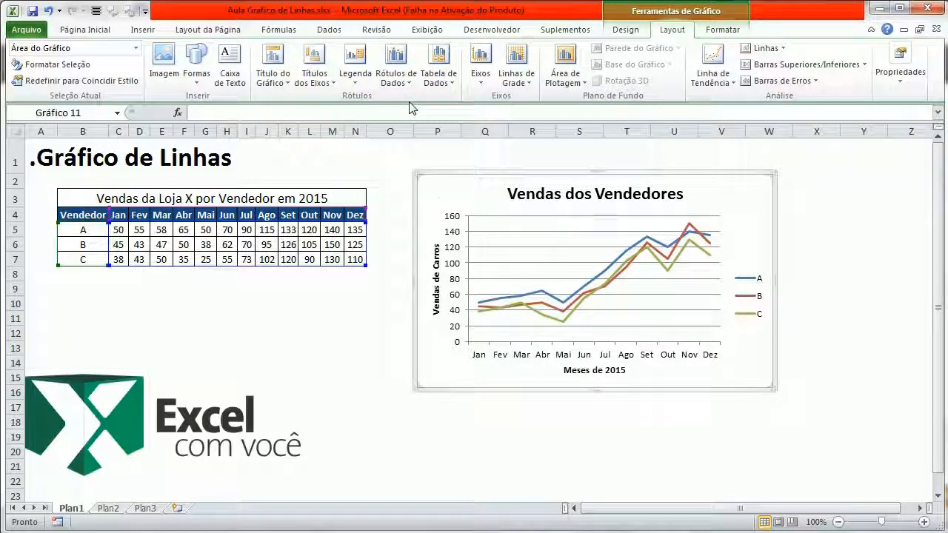
Step: Try showing a data table without legend keys below the chart, then remove it again
left_click(439, 68)
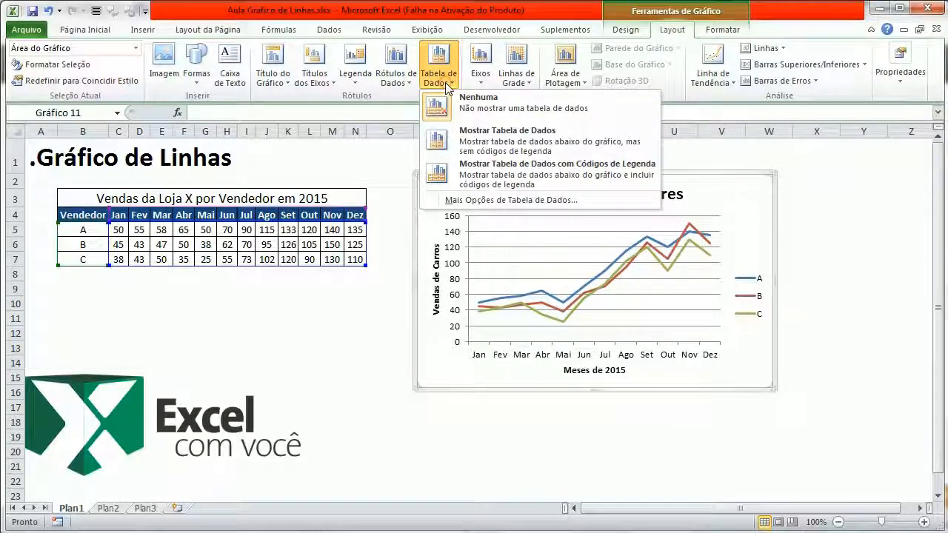
left_click(440, 145)
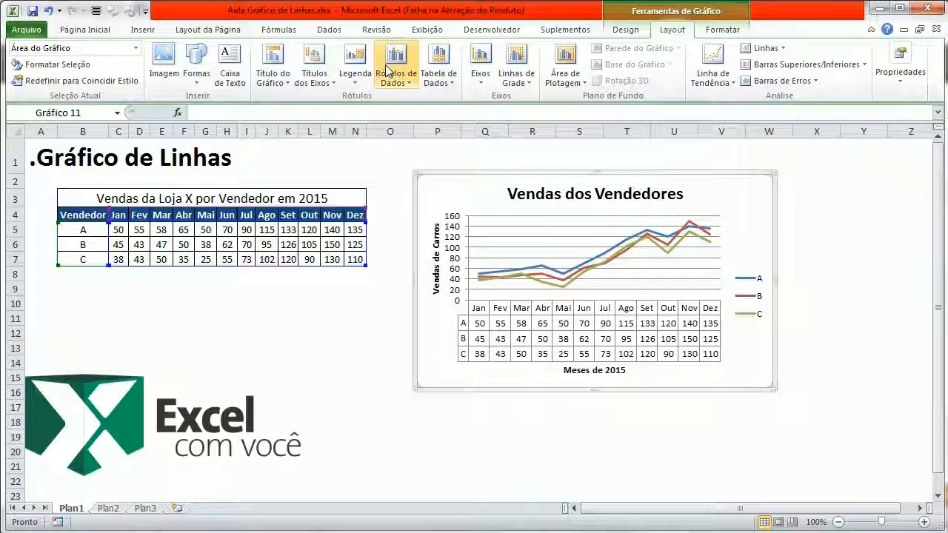
left_click(439, 70)
left_click(439, 118)
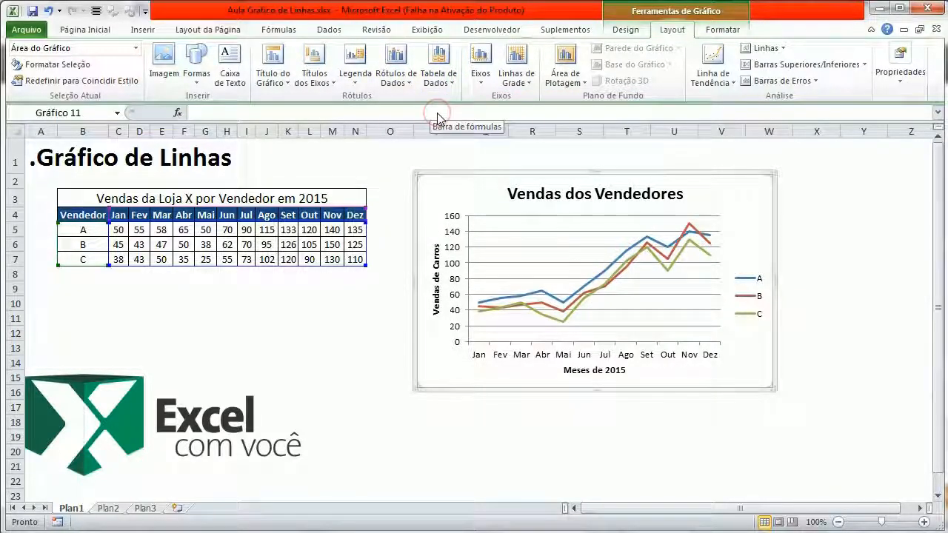
left_click(478, 74)
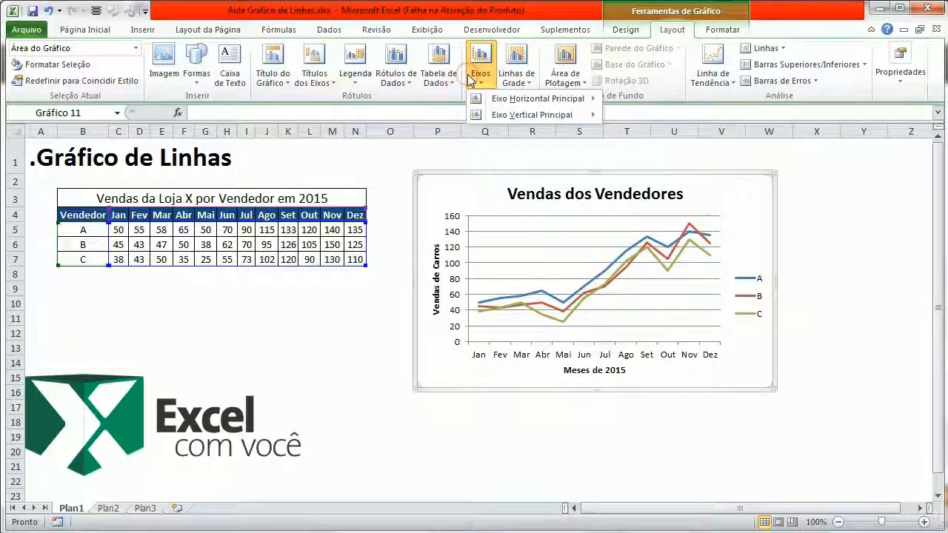
mouse_move(500, 98)
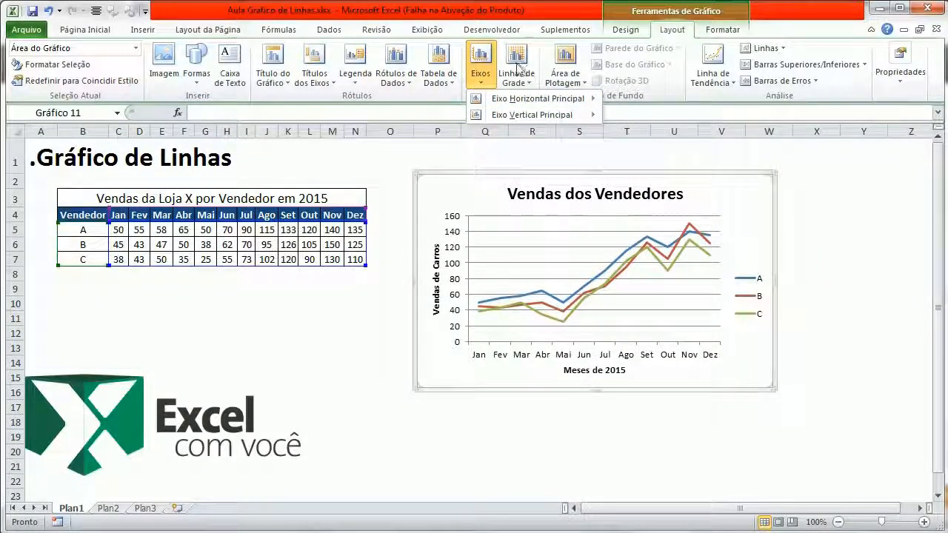
left_click(544, 13)
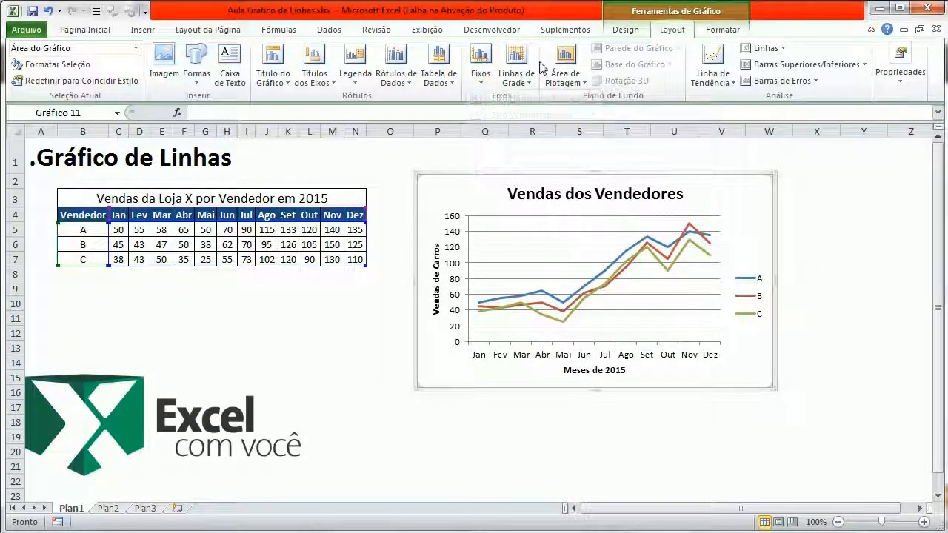
Step: Open the formatting of the chart's major gridlines and set their line colour to Linha gradual
left_click(518, 233)
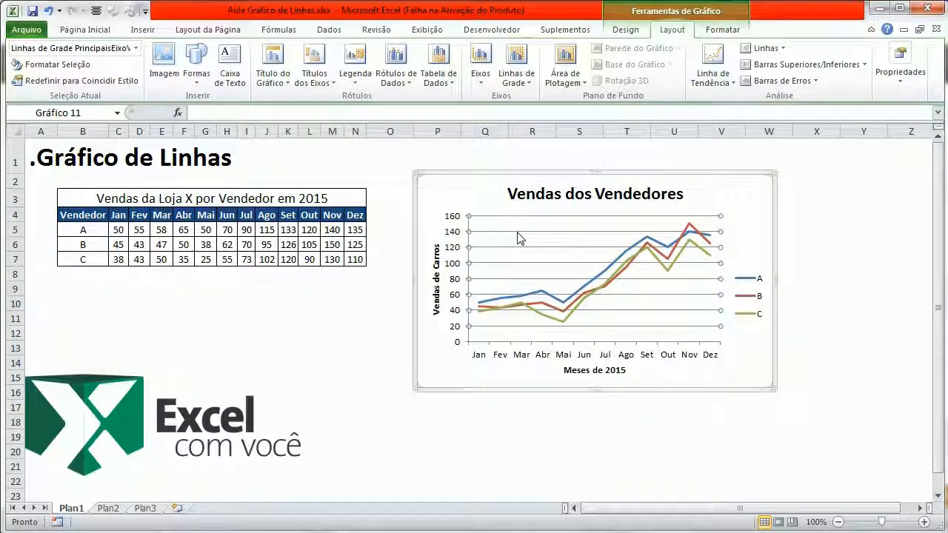
right_click(519, 236)
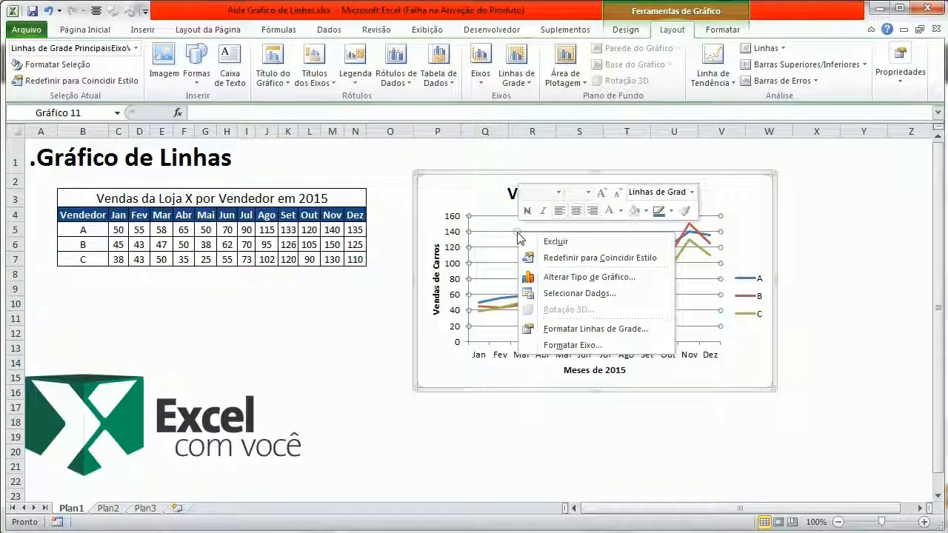
left_click(601, 329)
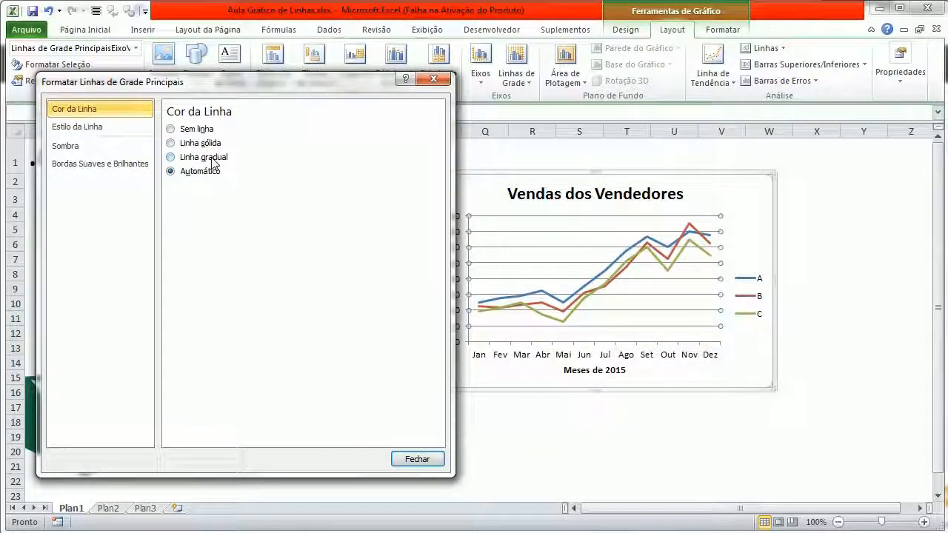
left_click(213, 160)
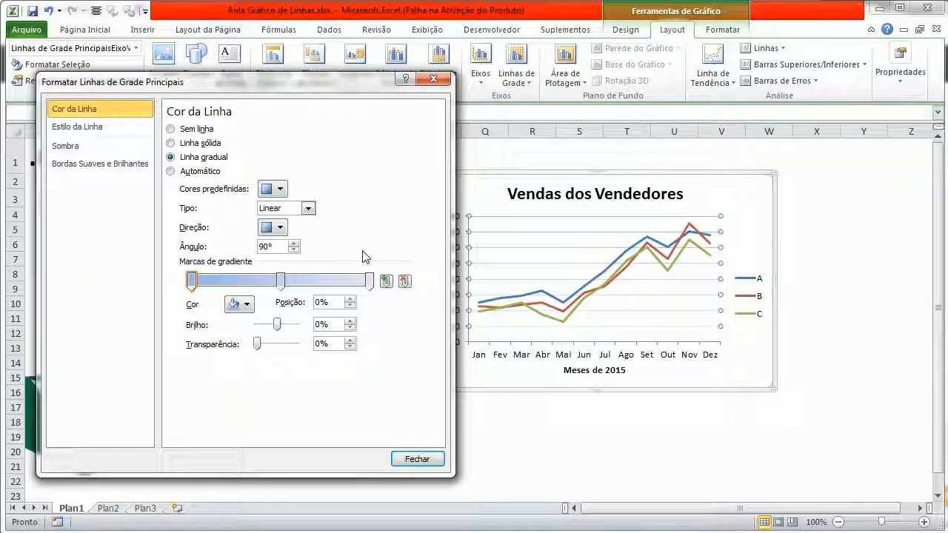
Step: Set the dash type of the major gridlines to Ponto redondo and finish formatting them
left_click(96, 127)
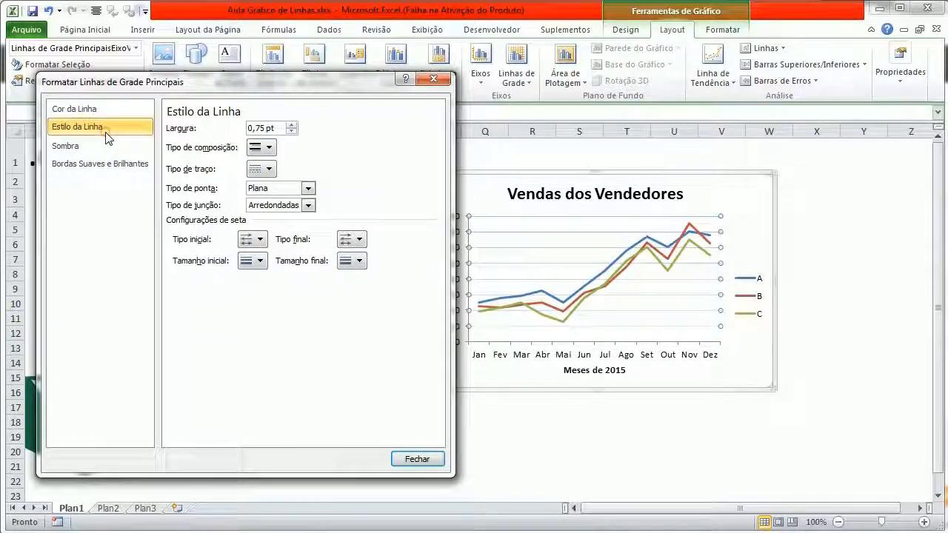
left_click(270, 168)
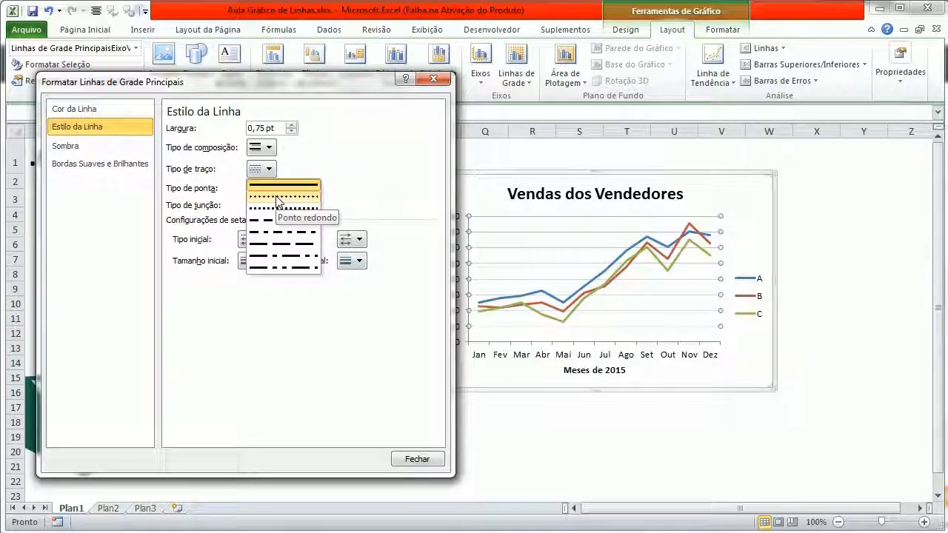
left_click(278, 197)
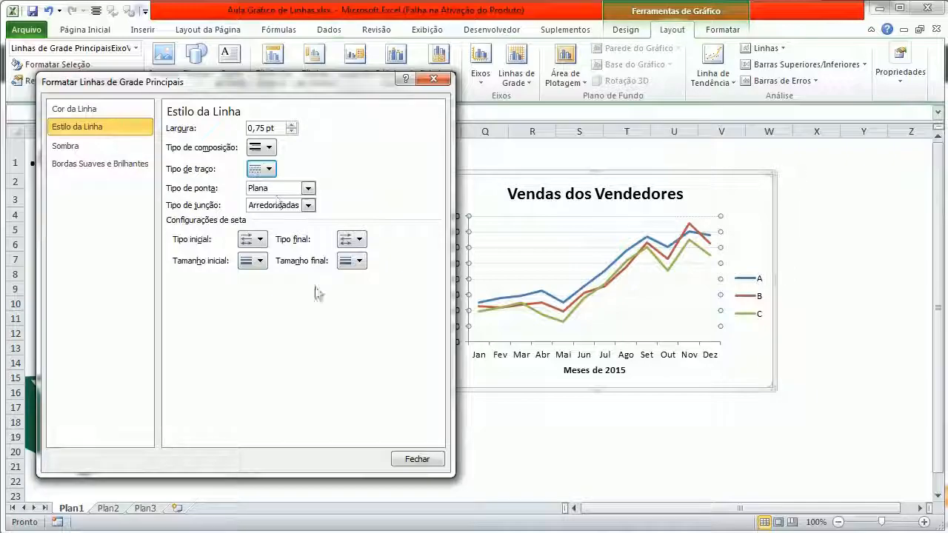
left_click(412, 460)
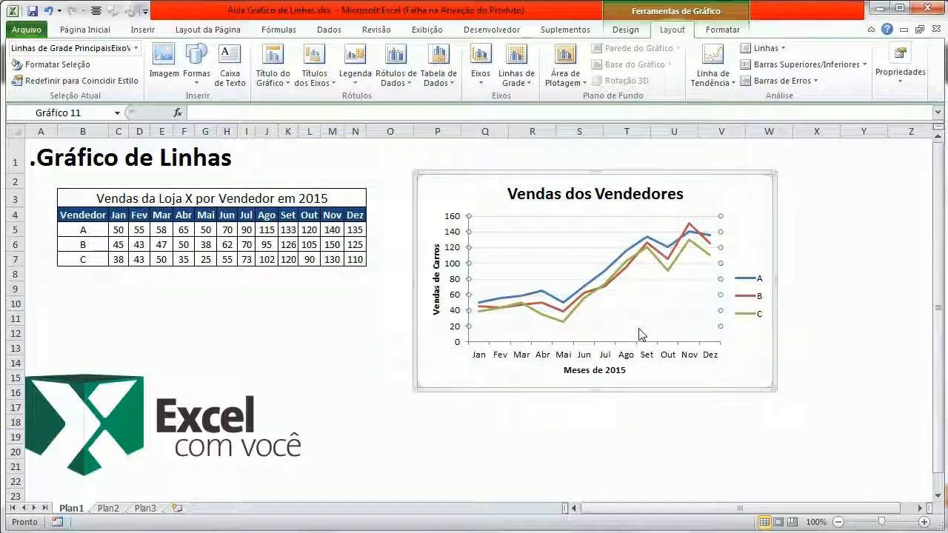
Step: Format the chart area with a solid fill in the lightest orange theme colour
left_click(764, 373)
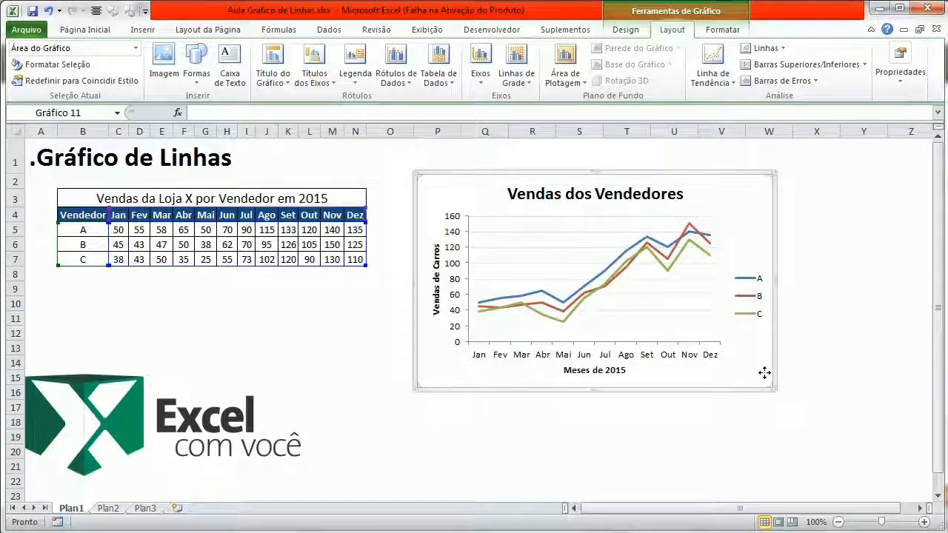
right_click(764, 373)
left_click(777, 363)
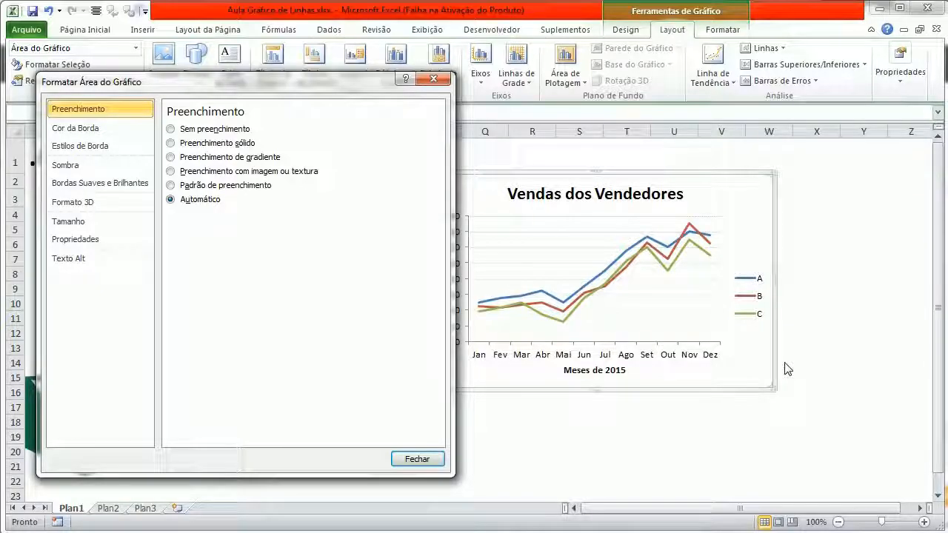
left_click(246, 144)
left_click(234, 233)
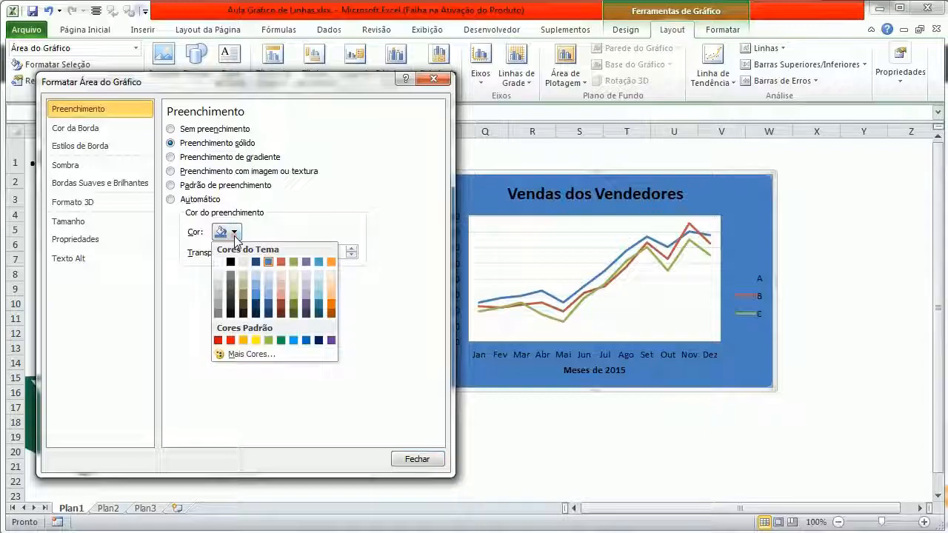
left_click(331, 285)
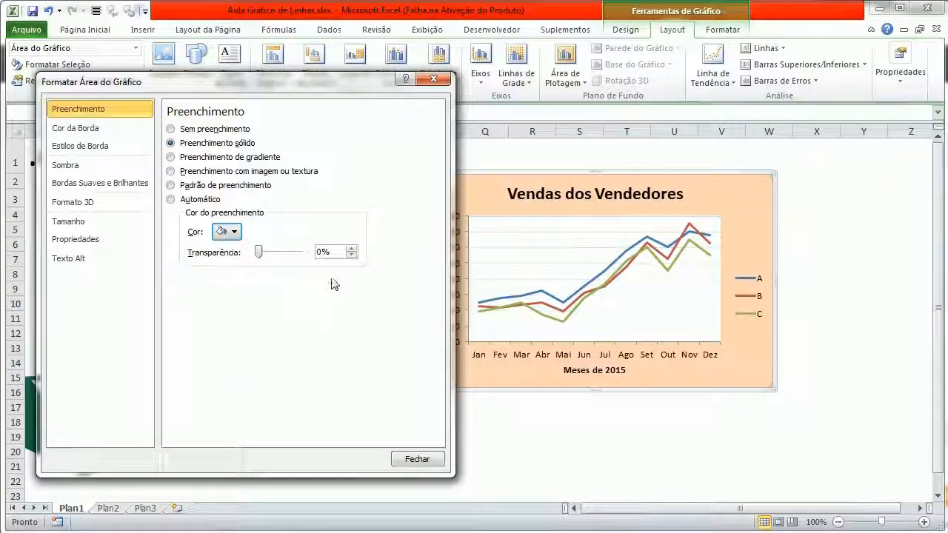
left_click(233, 234)
left_click(326, 276)
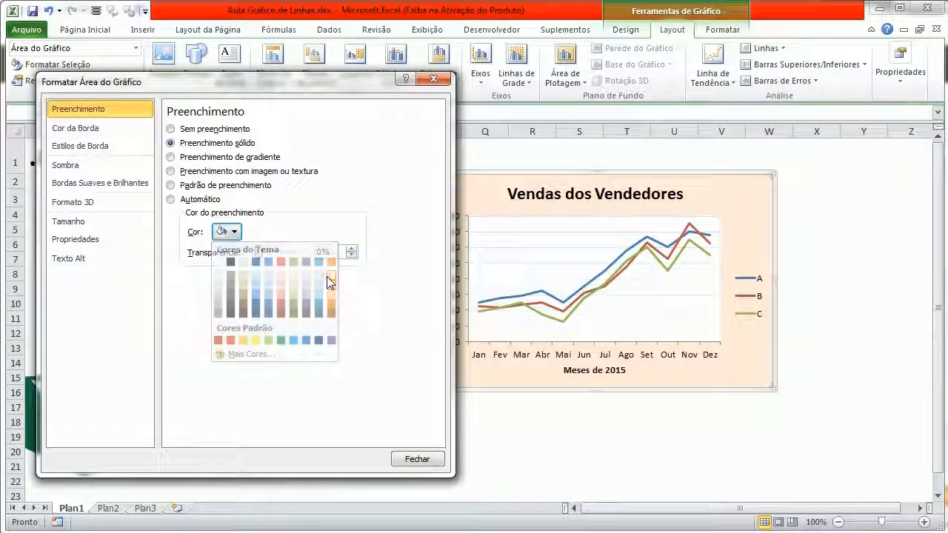
left_click(414, 459)
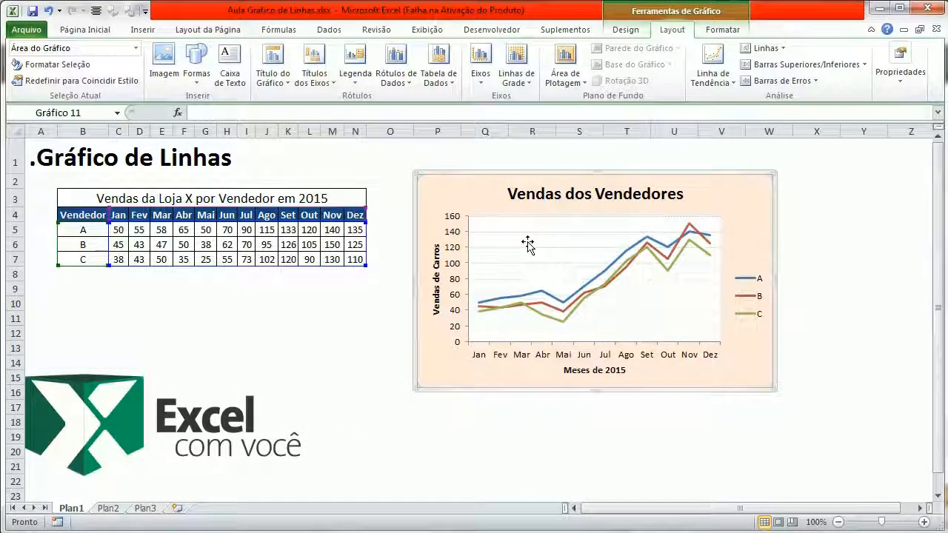
Step: Format the plot area with Sem preenchimento so that the chart area's colour shows through
left_click(527, 244)
right_click(527, 245)
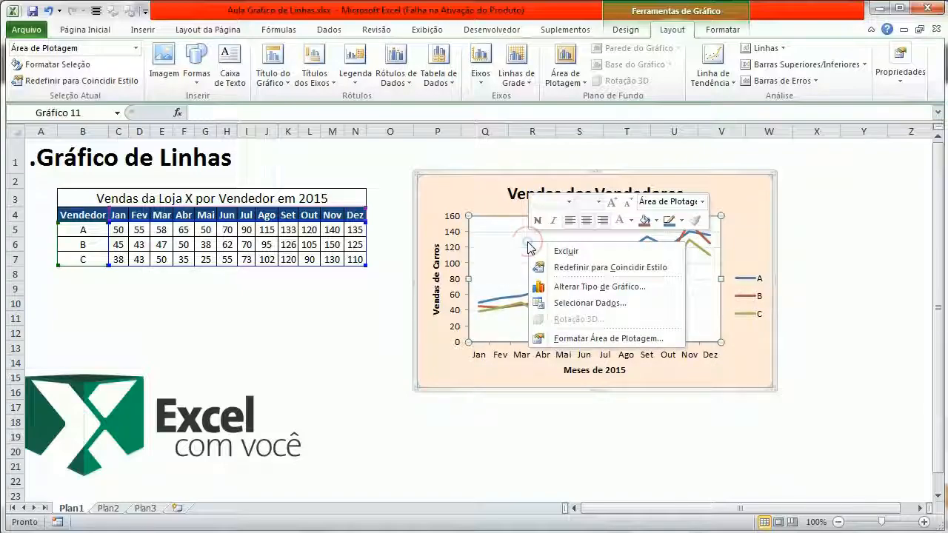
left_click(567, 338)
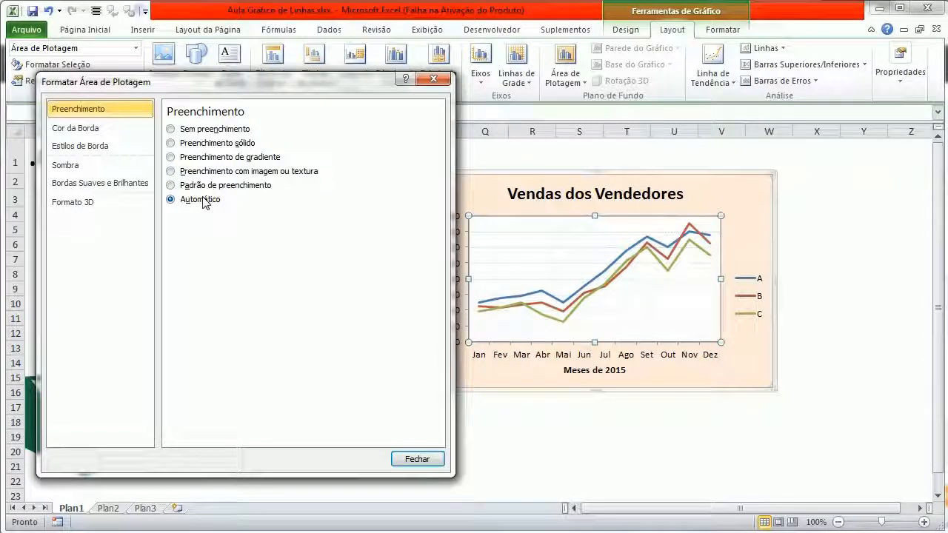
left_click(171, 130)
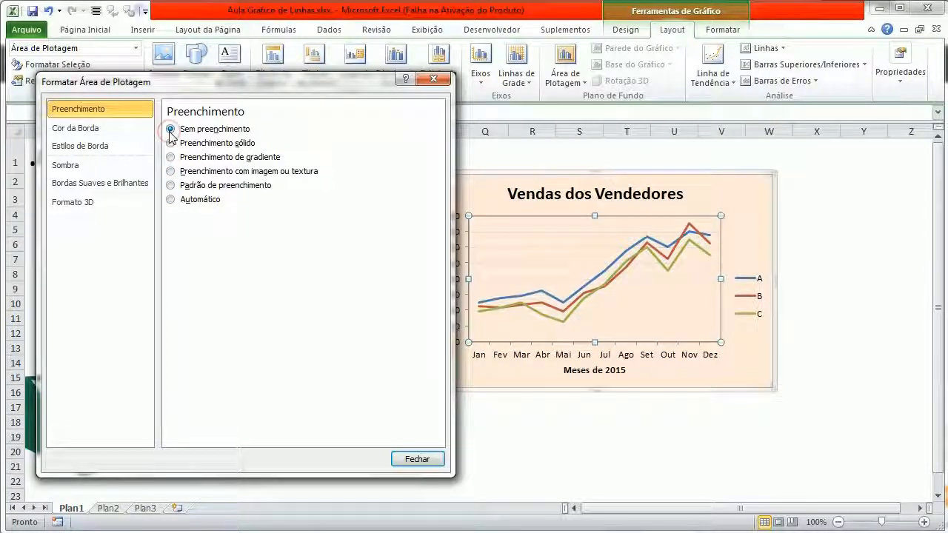
left_click(417, 459)
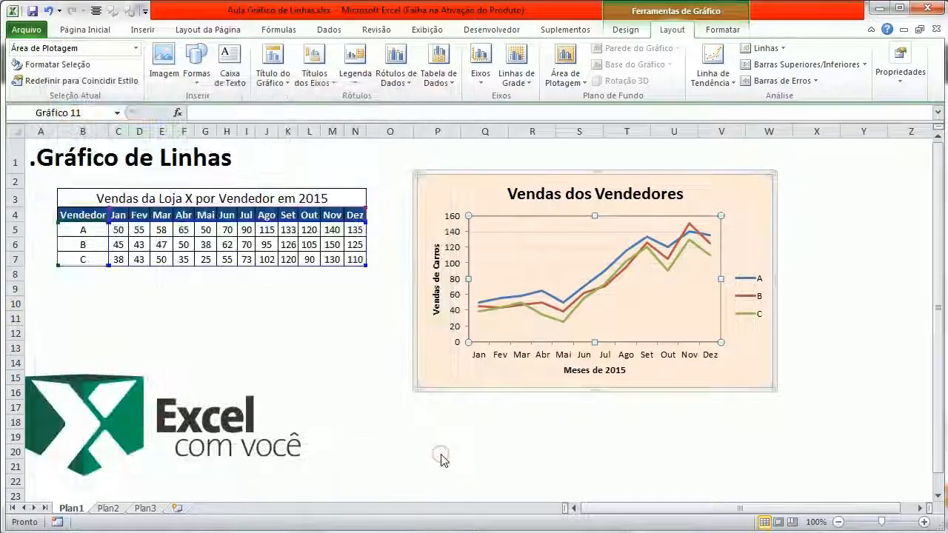